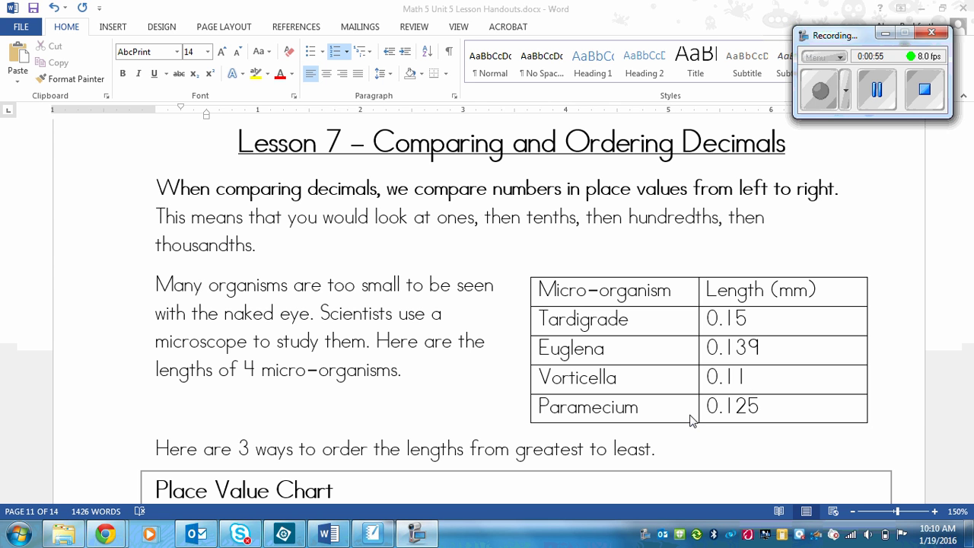
Point out the Tardigrade and Euglena lengths, then scroll down to the Place Value Chart
{"action": "left_click", "coordinate": [918, 391]}
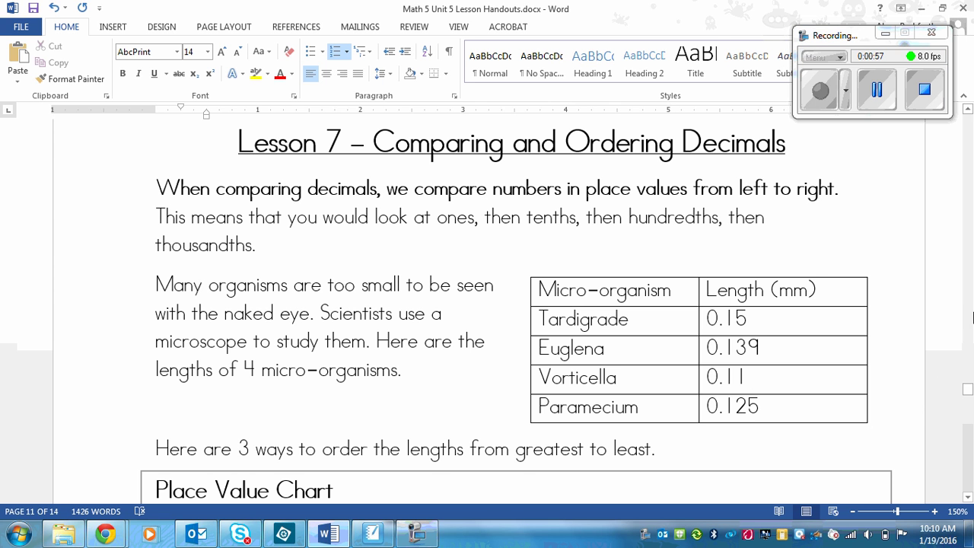
{"action": "left_click", "coordinate": [968, 497]}
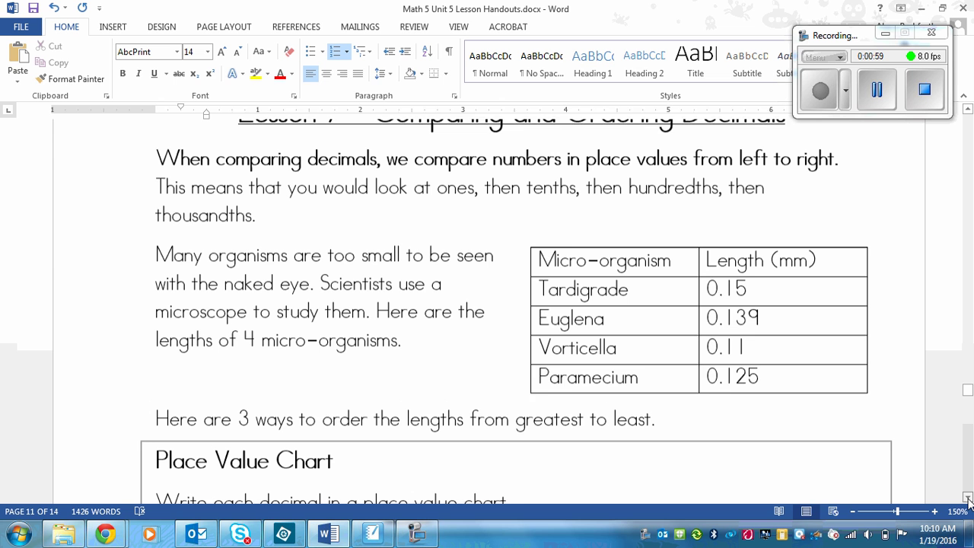
{"action": "left_click", "coordinate": [969, 498]}
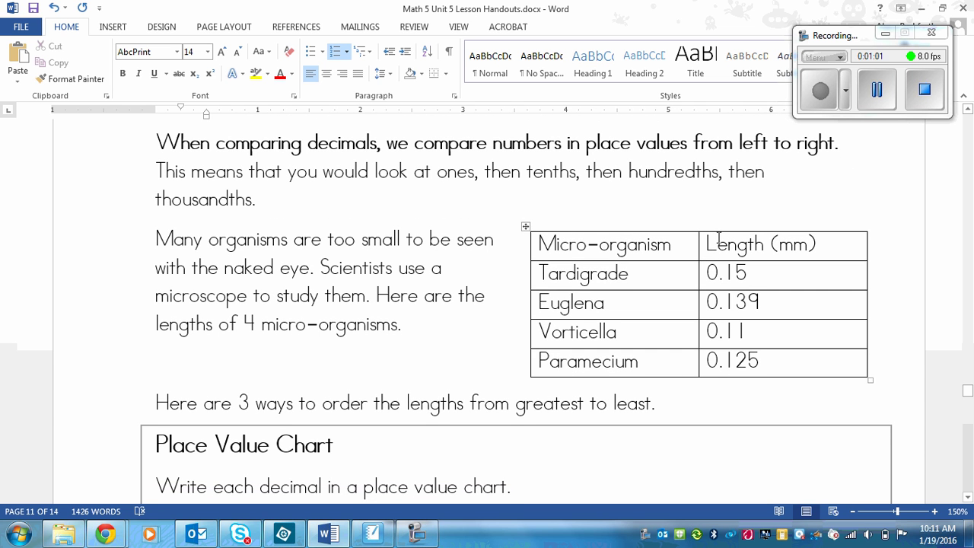
{"action": "left_click", "coordinate": [626, 277]}
{"action": "left_click", "coordinate": [651, 299]}
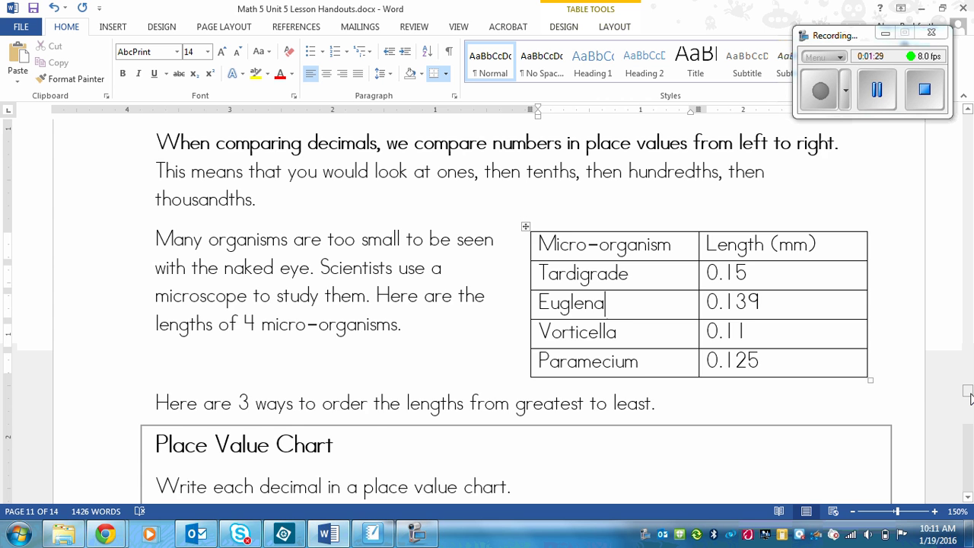
{"action": "left_click_drag", "start_coordinate": [967, 392], "coordinate": [970, 404]}
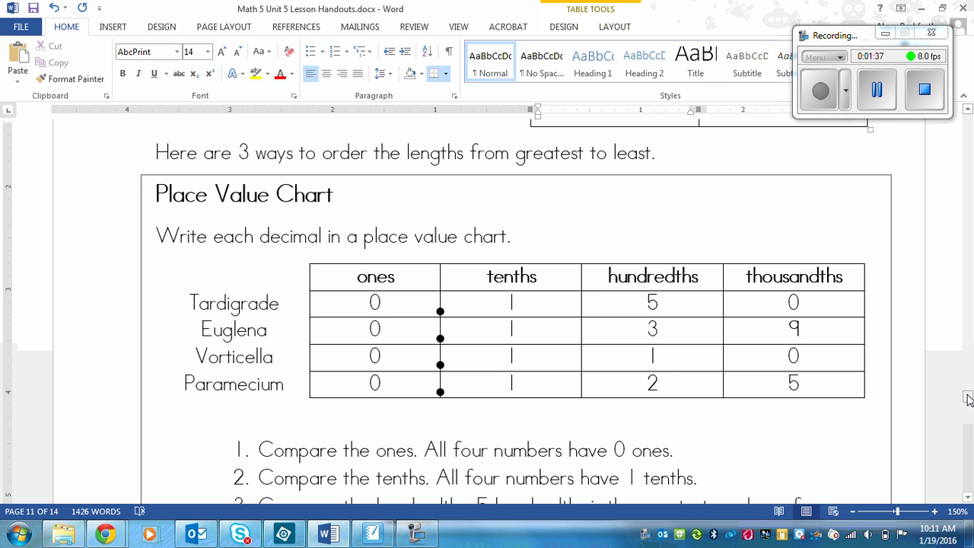
{"action": "left_click_drag", "start_coordinate": [969, 400], "coordinate": [969, 402]}
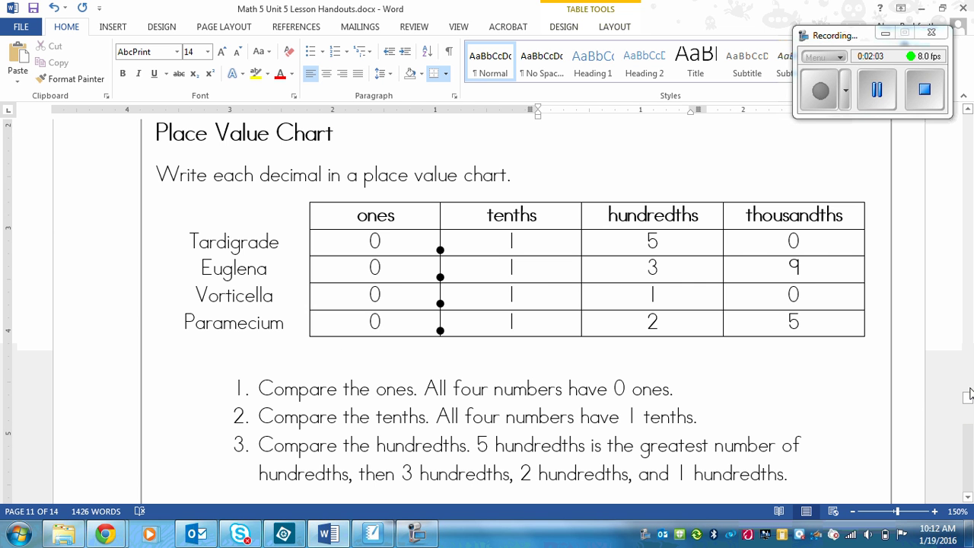
{"action": "left_click_drag", "start_coordinate": [969, 394], "coordinate": [969, 397]}
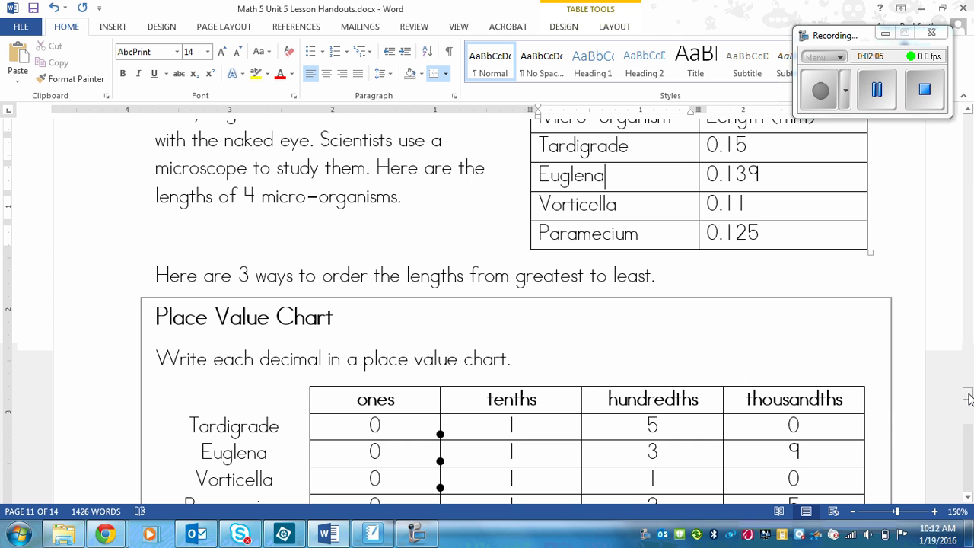
Zoom the handout out two steps to 130% and scroll further down the page
{"action": "left_click", "coordinate": [855, 513]}
{"action": "left_click", "coordinate": [854, 512]}
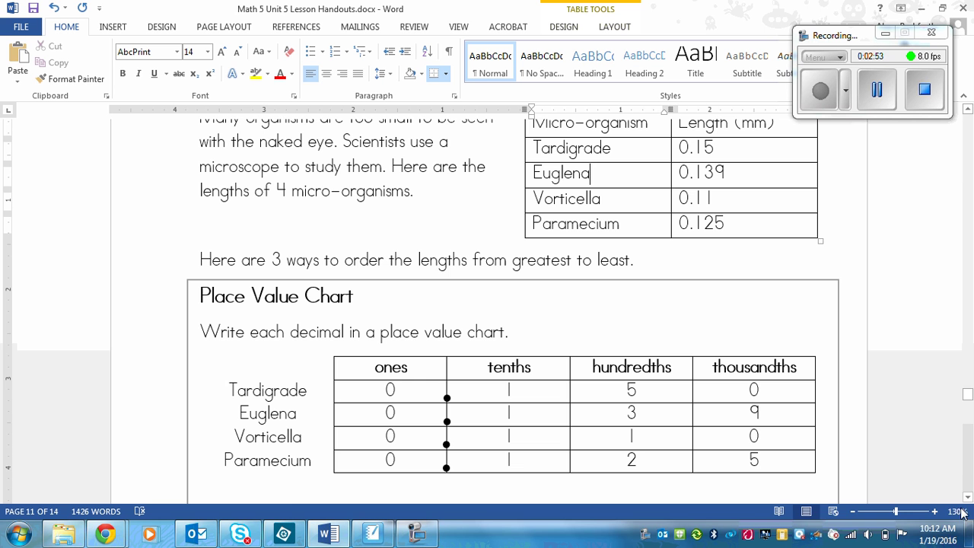
{"action": "left_click_drag", "start_coordinate": [968, 496], "coordinate": [968, 496]}
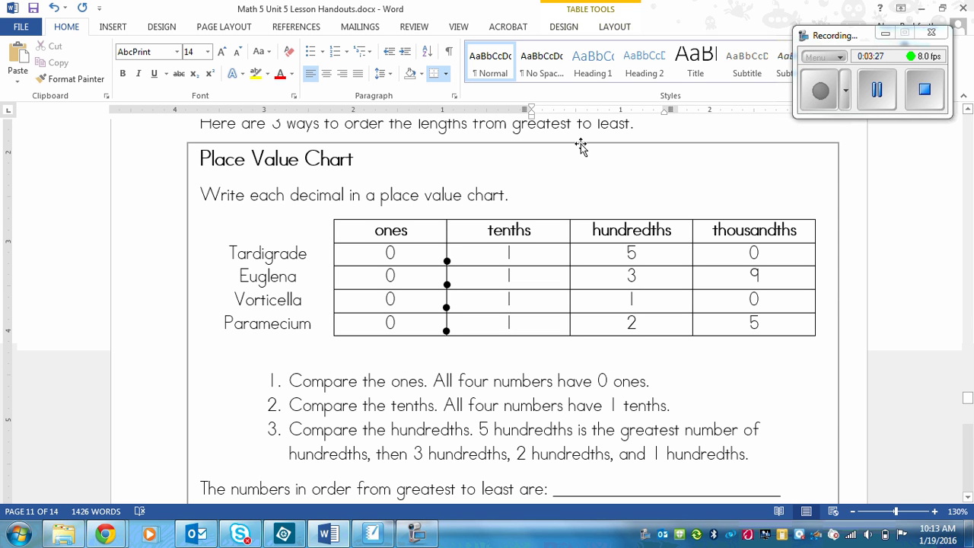
Highlight the hundredths digits 5, 3 and 1, then select the greatest-to-least answer blank
{"action": "left_click_drag", "start_coordinate": [479, 430], "coordinate": [577, 431]}
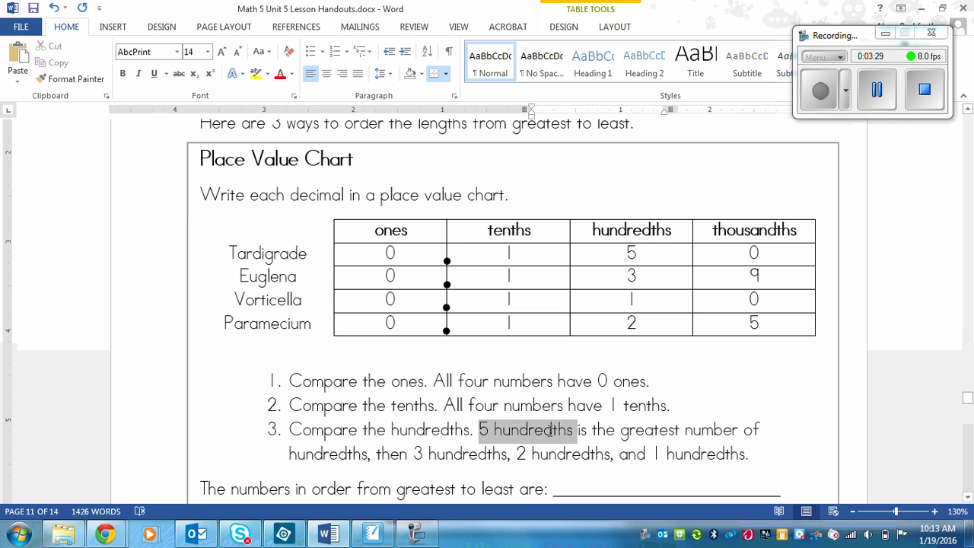
{"action": "left_click", "coordinate": [657, 246]}
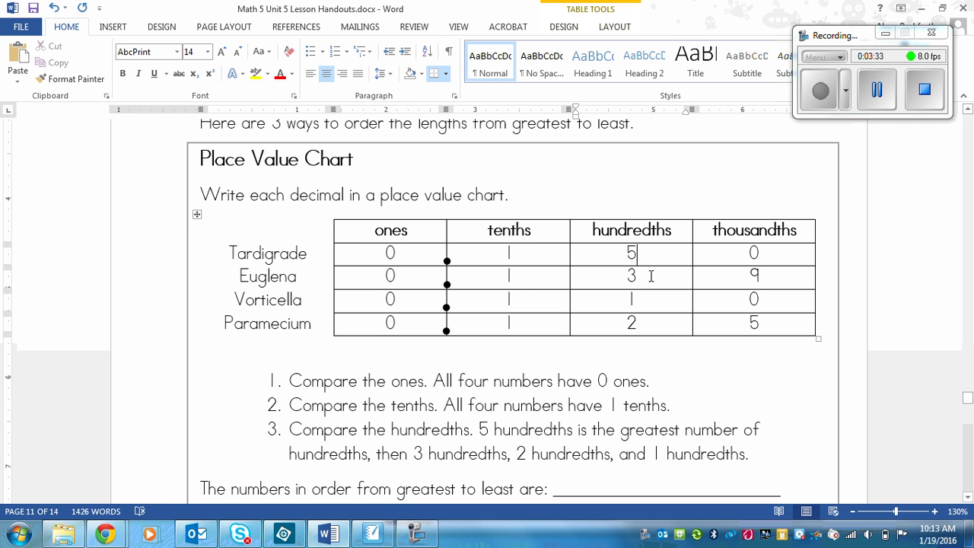
{"action": "left_click", "coordinate": [653, 275]}
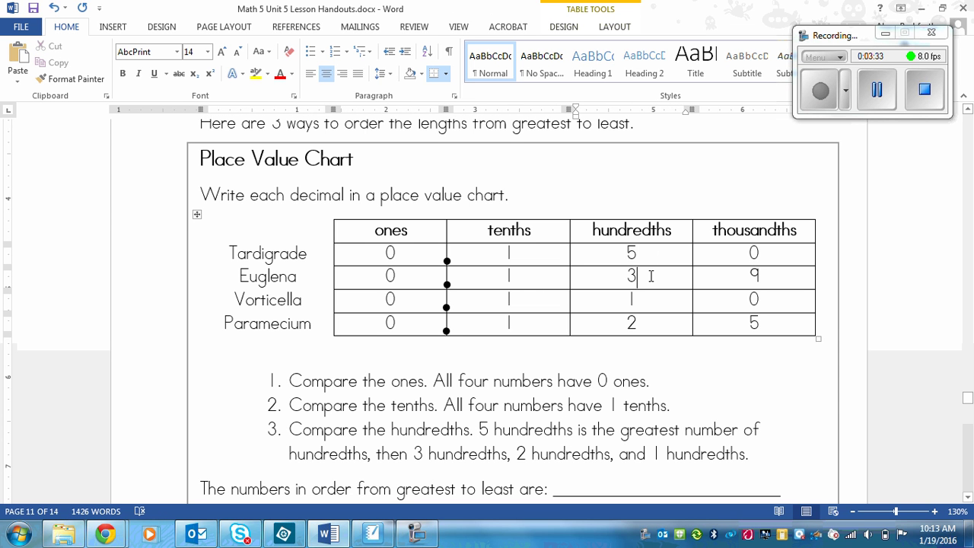
{"action": "left_click", "coordinate": [639, 299]}
{"action": "left_click", "coordinate": [969, 497]}
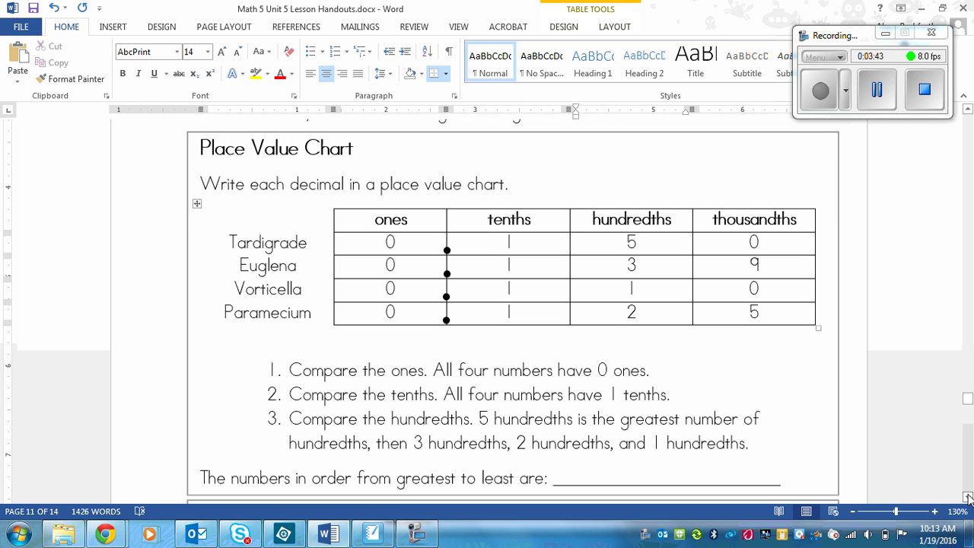
{"action": "left_click", "coordinate": [968, 496]}
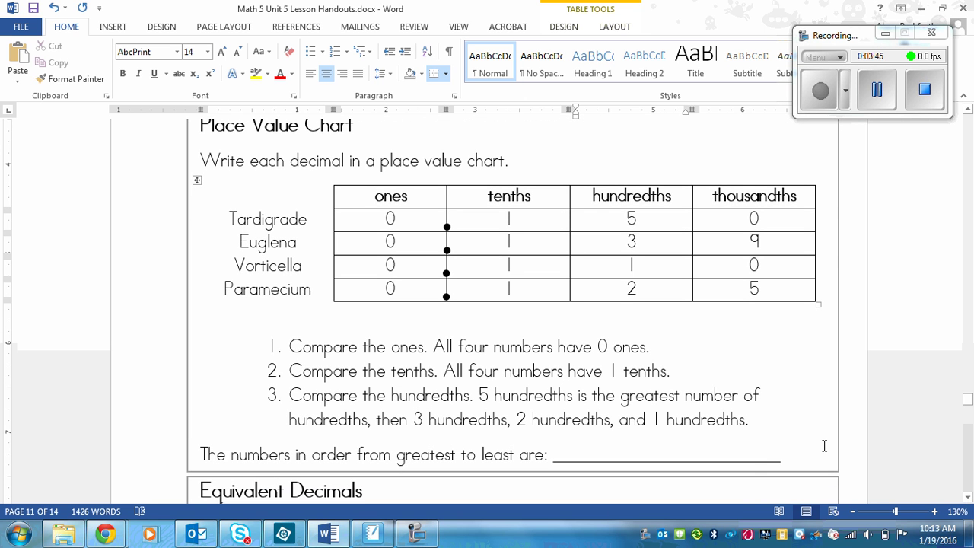
{"action": "left_click_drag", "start_coordinate": [782, 459], "coordinate": [557, 464]}
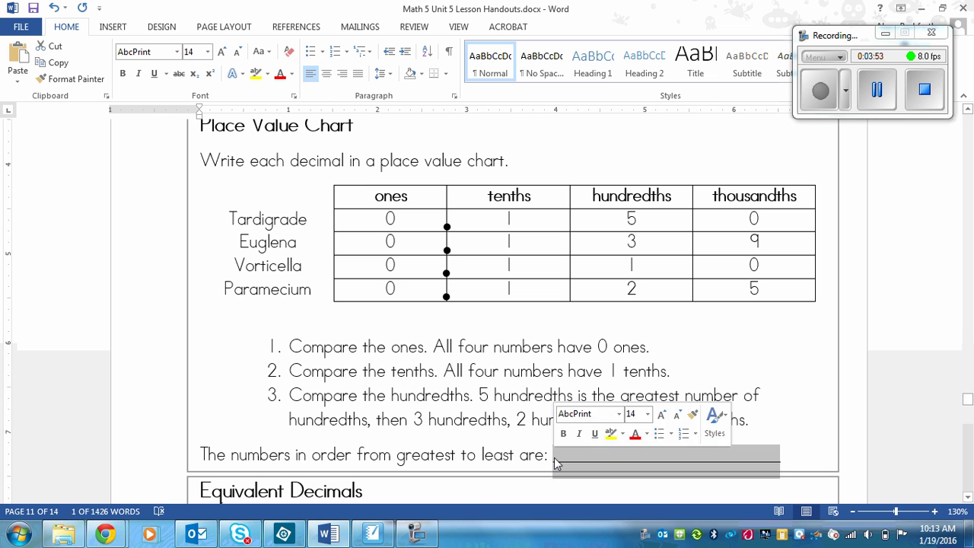
Type 0.15 and 0.139 over the blank, correcting 0.150 to 0.15
{"action": "type", "text": "0.120"}
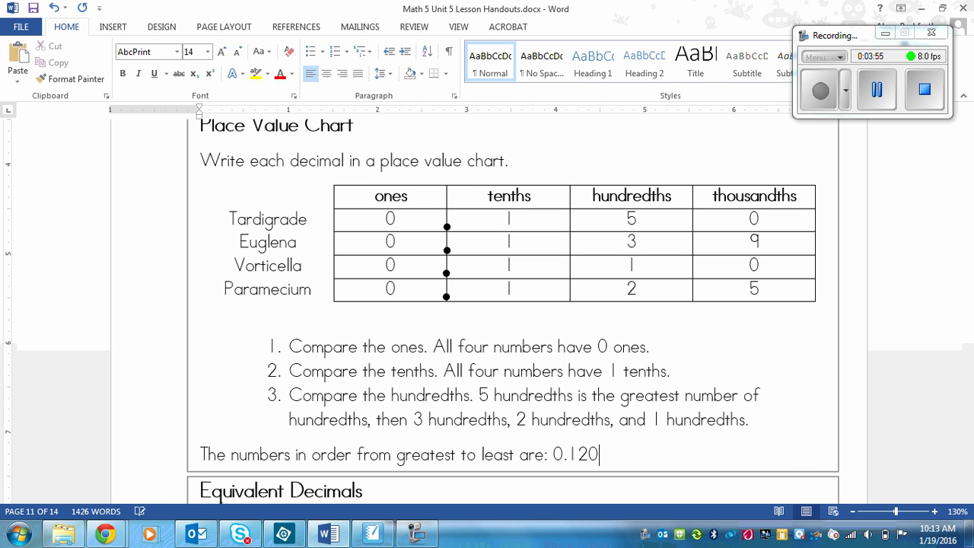
{"action": "key", "text": "BackSpace"}
{"action": "key", "text": "BackSpace"}
{"action": "type", "text": "50, 0.139"}
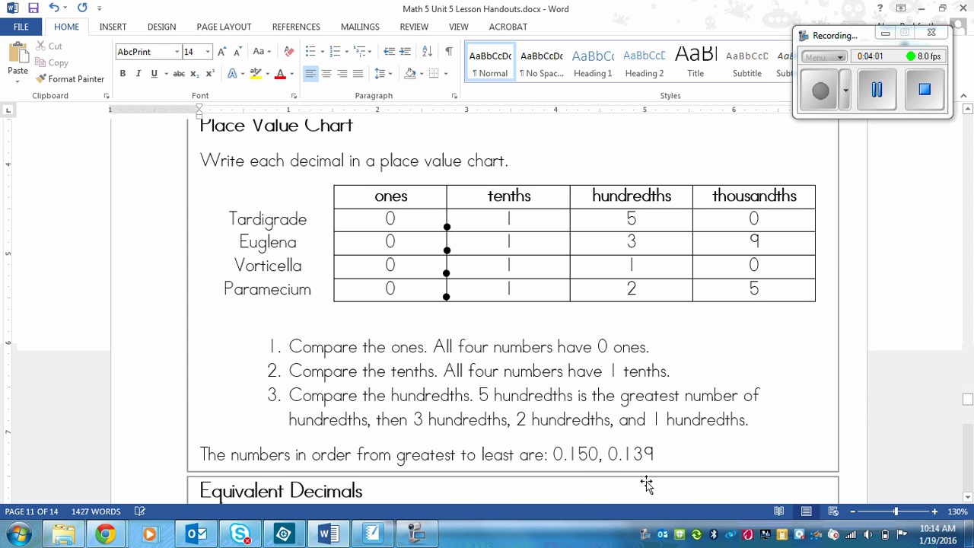
{"action": "left_click", "coordinate": [590, 455]}
{"action": "key", "text": "Delete"}
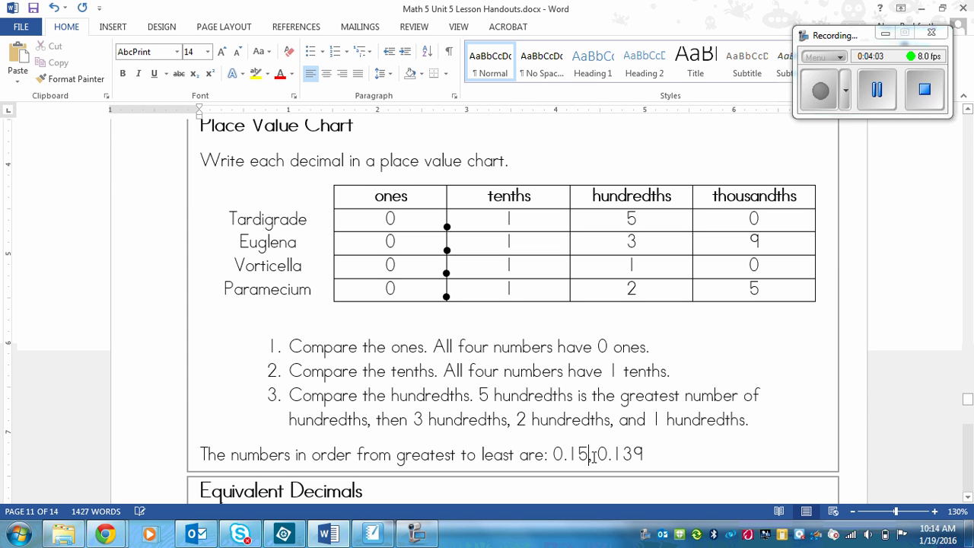
{"action": "left_click", "coordinate": [686, 450]}
Remove a stray period and finish the answer with 0.125, 0.11
{"action": "type", "text": ", "}
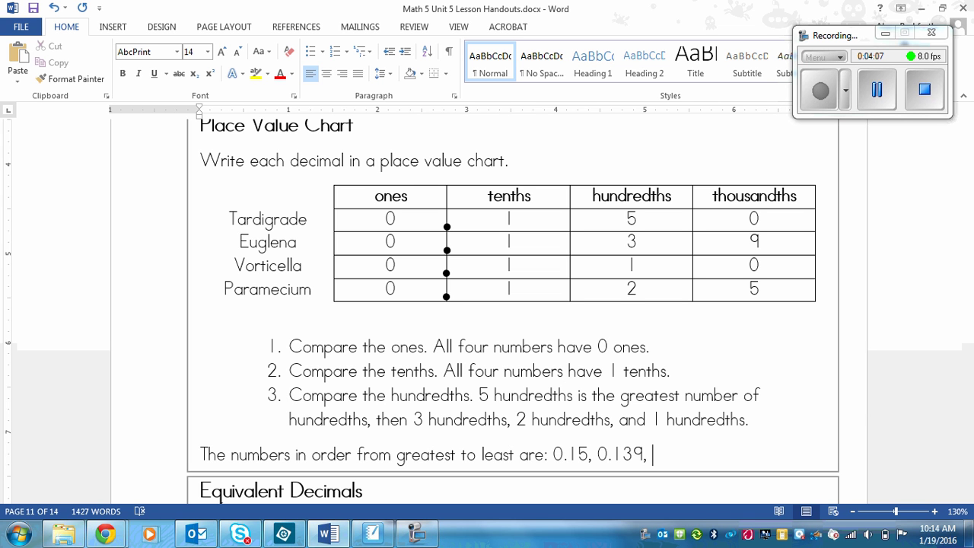
{"action": "type", "text": "."}
{"action": "key", "text": "BackSpace"}
{"action": "key", "text": "Delete"}
{"action": "type", "text": ".Equivalent"}
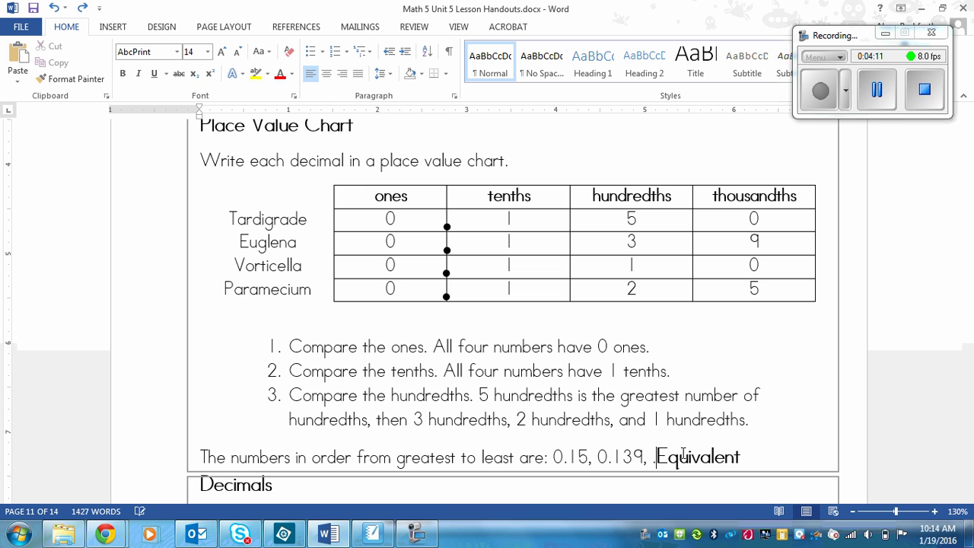
{"action": "key", "text": "ctrl+z"}
{"action": "key", "text": "ctrl+z"}
{"action": "key", "text": "ctrl+z"}
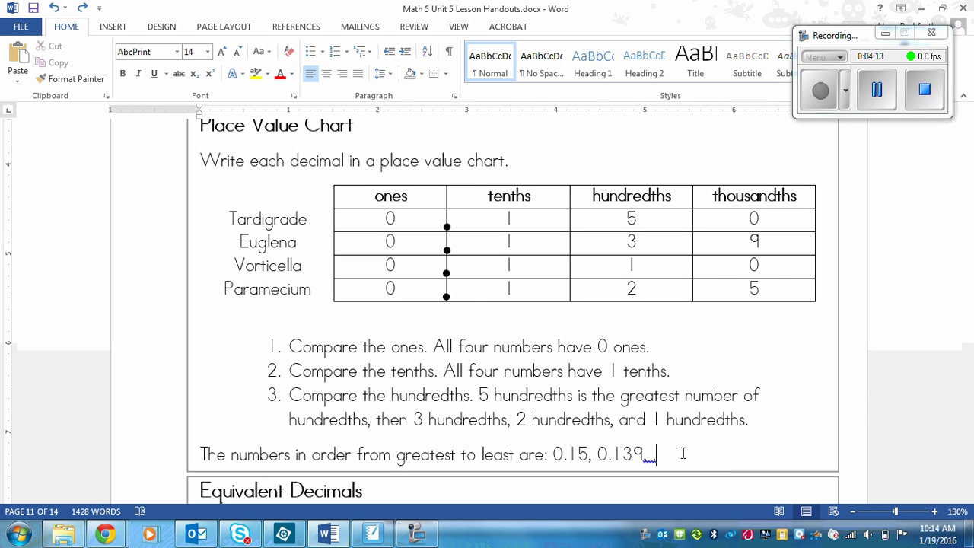
{"action": "key", "text": "BackSpace"}
{"action": "type", "text": "0.125, 0.11"}
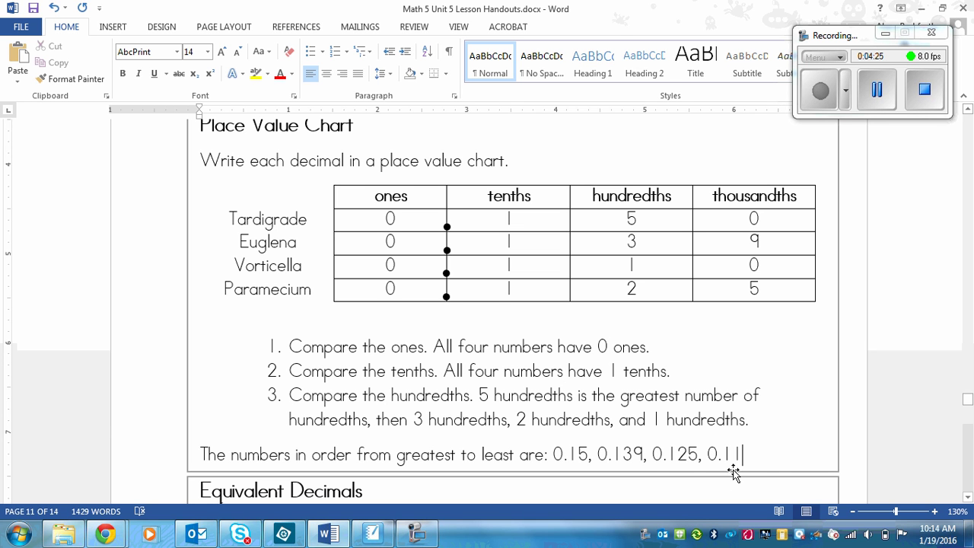
{"action": "left_click_drag", "start_coordinate": [743, 455], "coordinate": [708, 459]}
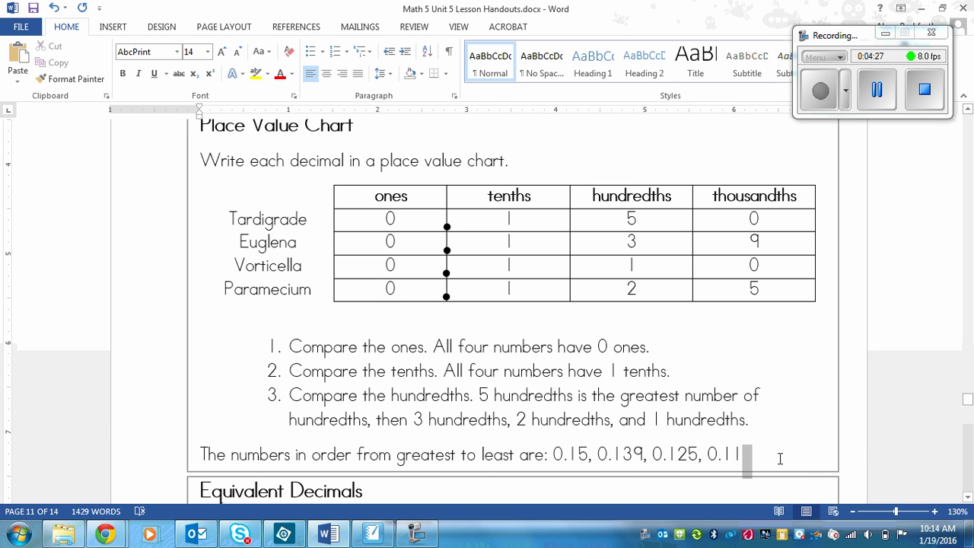
{"action": "scroll", "coordinate": [967, 402], "scroll_direction": "up", "scroll_amount": 1}
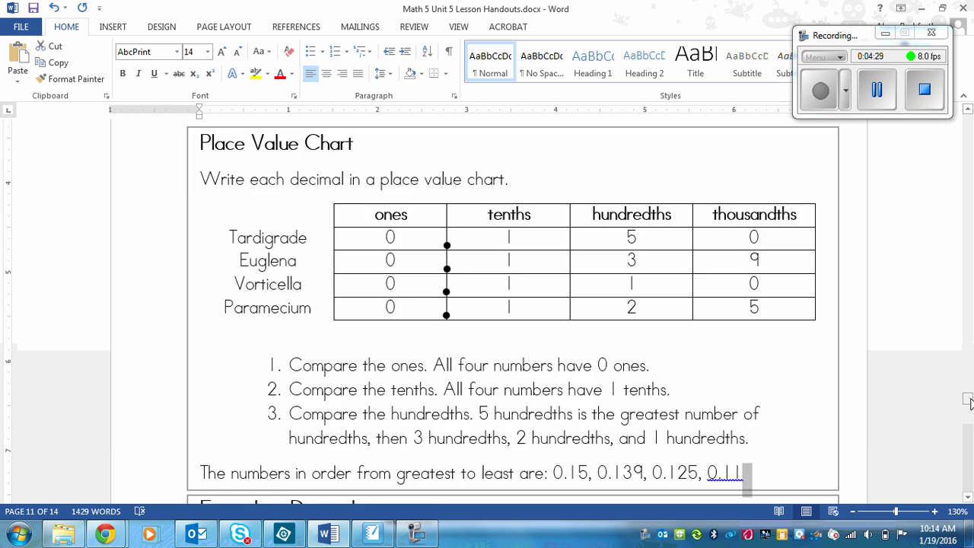
{"action": "scroll", "coordinate": [966, 402], "scroll_direction": "down", "scroll_amount": 8}
{"action": "left_click", "coordinate": [860, 379]}
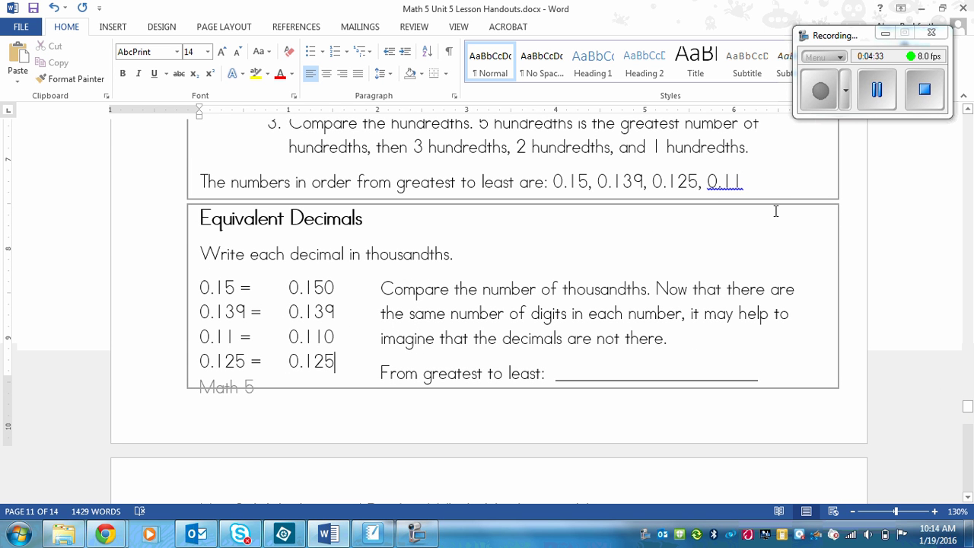
Undo the typed 0.15, 0.139, 0.125, 0.11 answer with Ctrl+Z and deselect the line
{"action": "key", "text": "ctrl+z"}
{"action": "key", "text": "ctrl+z"}
{"action": "key", "text": "ctrl+z"}
{"action": "key", "text": "ctrl+z"}
{"action": "key", "text": "ctrl+z"}
{"action": "key", "text": "ctrl+z"}
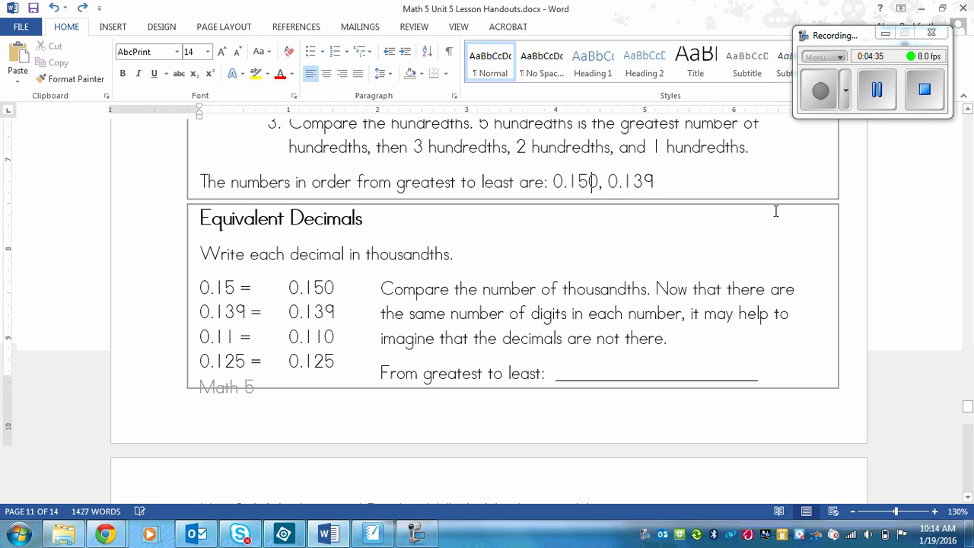
{"action": "left_click", "coordinate": [678, 267]}
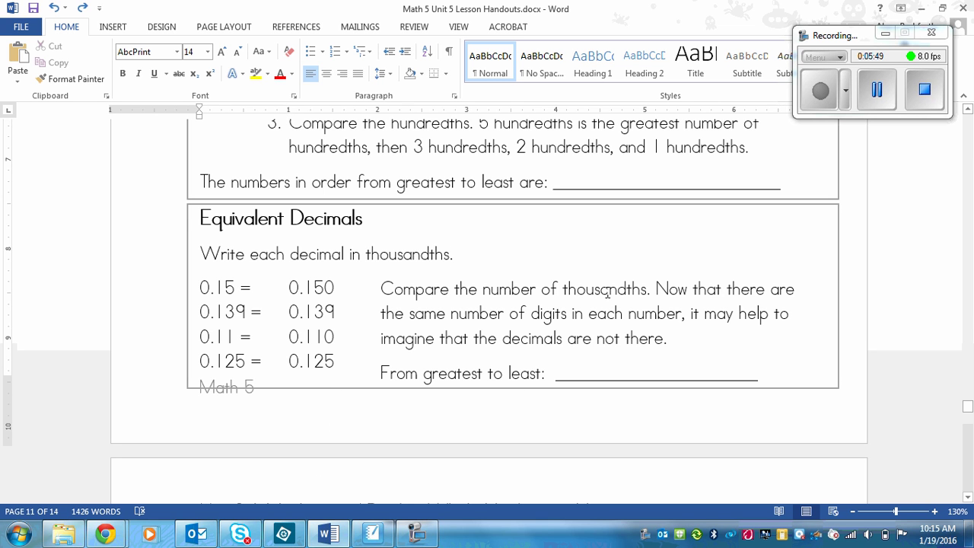
Paste the ordered list 0.15, 0.139, 0.125, 0.11 over the text box's answer blank
{"action": "left_click_drag", "start_coordinate": [760, 374], "coordinate": [556, 376]}
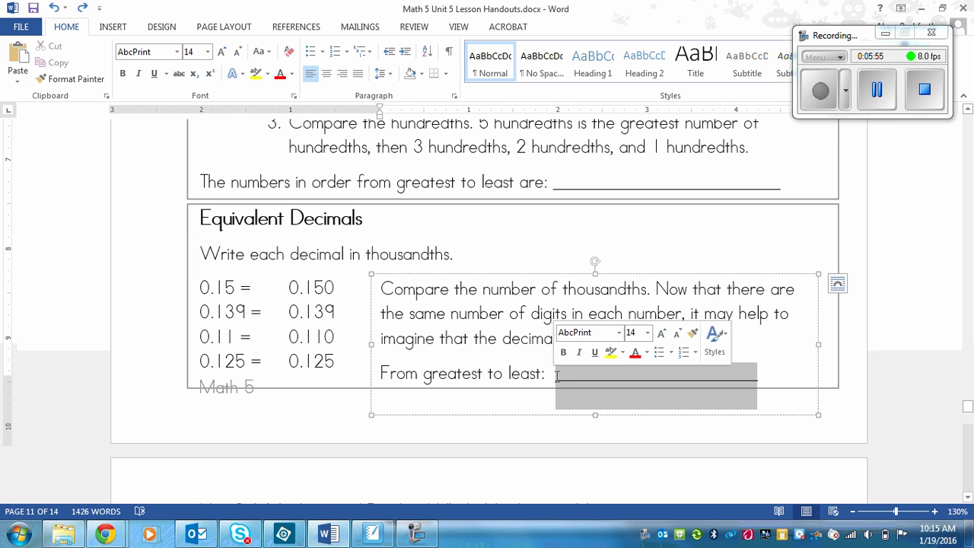
{"action": "key", "text": "ctrl+z"}
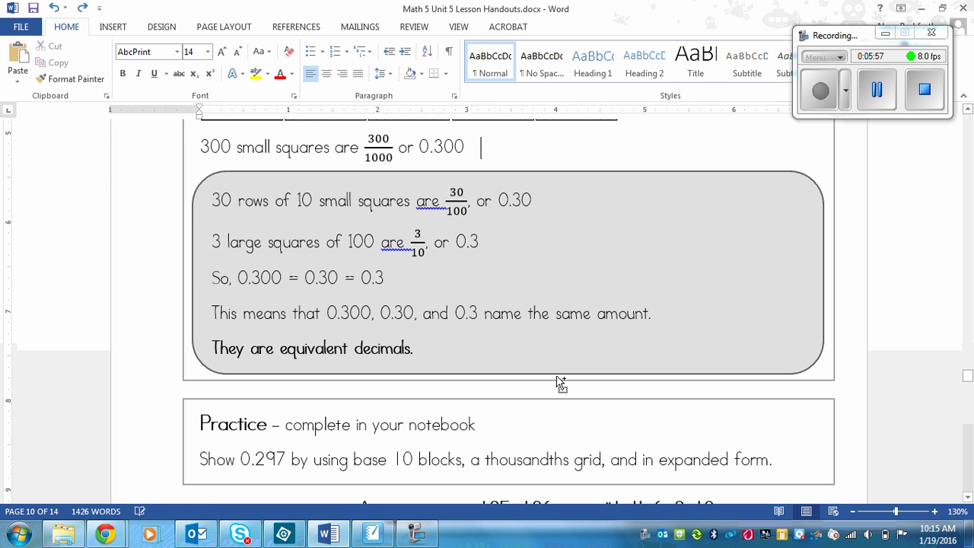
{"action": "left_click", "coordinate": [877, 90]}
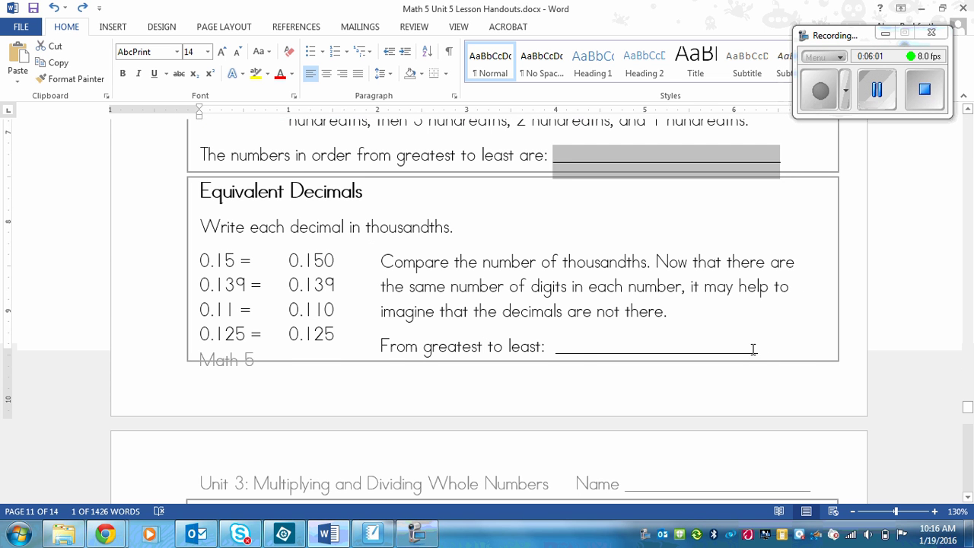
{"action": "left_click", "coordinate": [753, 344]}
{"action": "left_click_drag", "start_coordinate": [609, 342], "coordinate": [557, 345]}
{"action": "type", "text": "0.15, 0.139, 0.125, 0.11"}
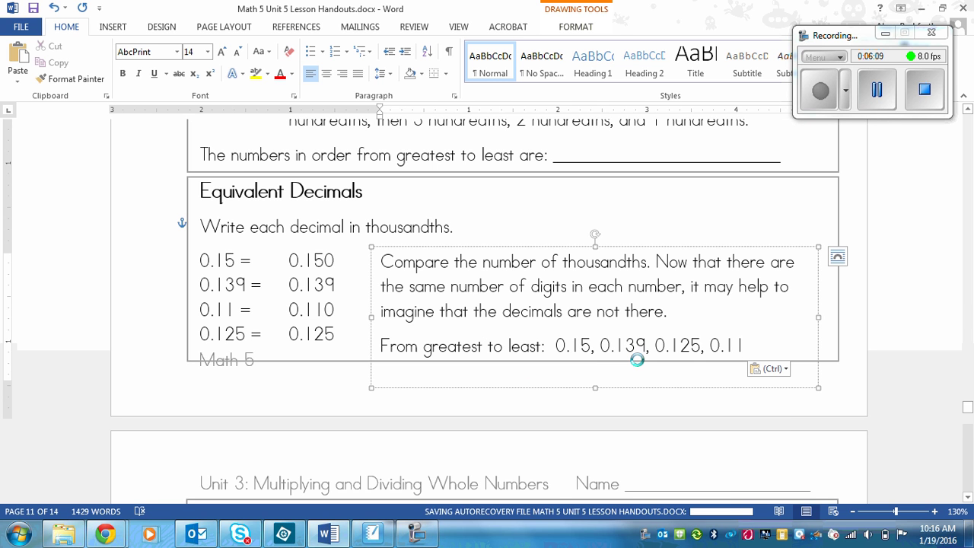
{"action": "left_click", "coordinate": [638, 360]}
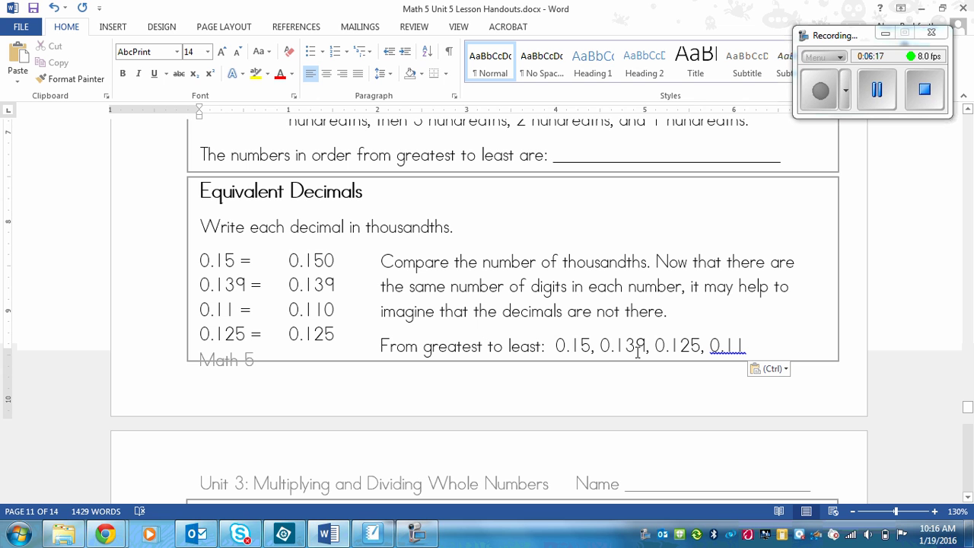
Tidy the 0.15 entry and scroll down to the Number Line page
{"action": "left_click", "coordinate": [584, 345]}
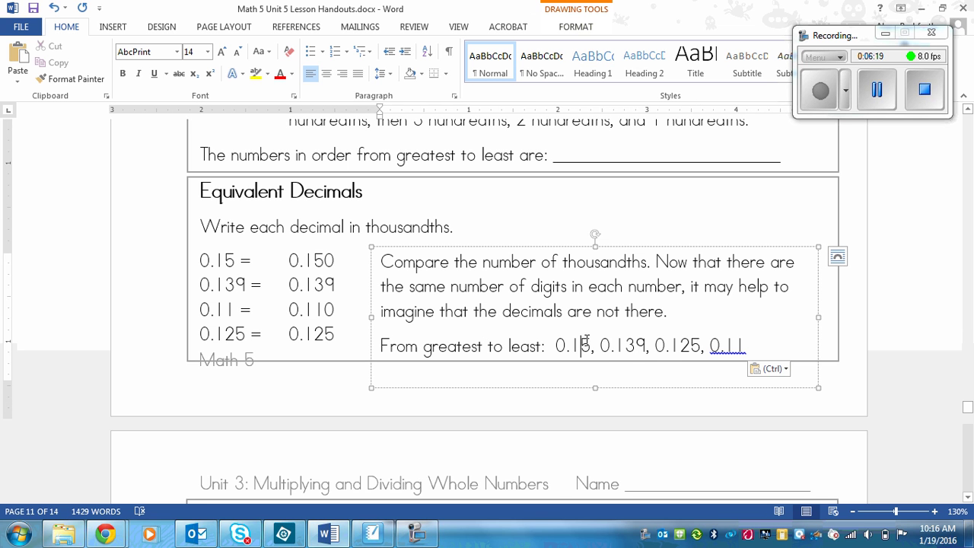
{"action": "type", "text": "0"}
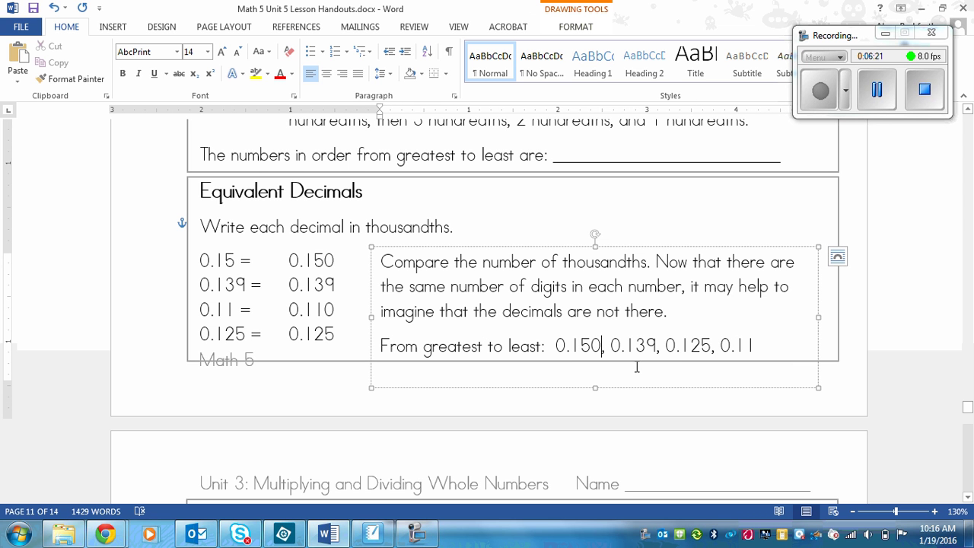
{"action": "key", "text": "BackSpace"}
{"action": "left_click", "coordinate": [845, 392]}
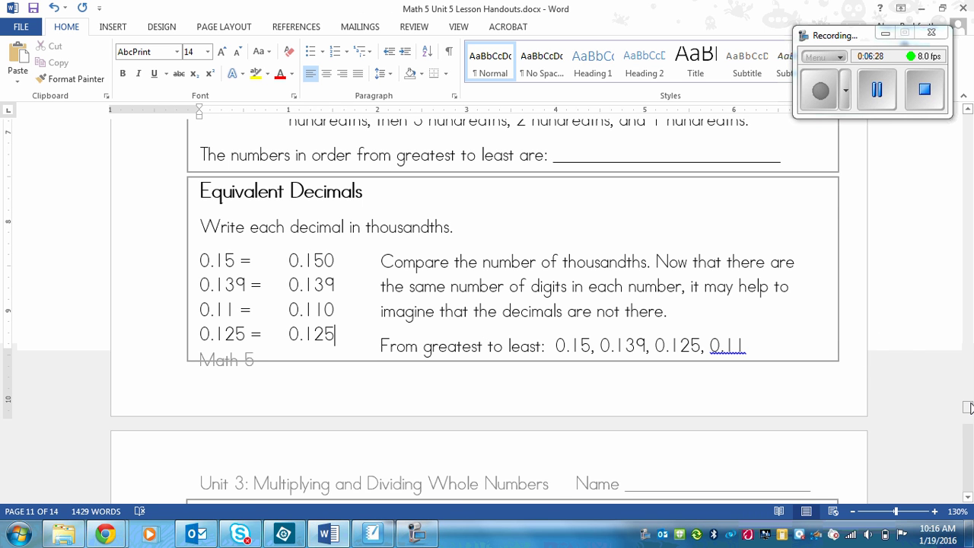
{"action": "left_click_drag", "start_coordinate": [968, 409], "coordinate": [968, 416]}
{"action": "key", "text": "ctrl+z"}
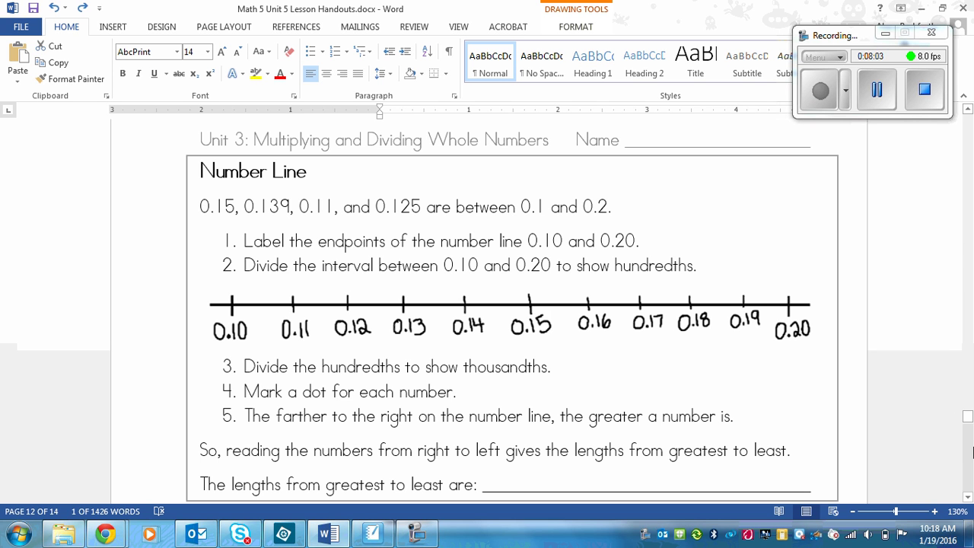
{"action": "left_click", "coordinate": [968, 498]}
{"action": "left_click", "coordinate": [968, 498]}
{"action": "left_click", "coordinate": [968, 497]}
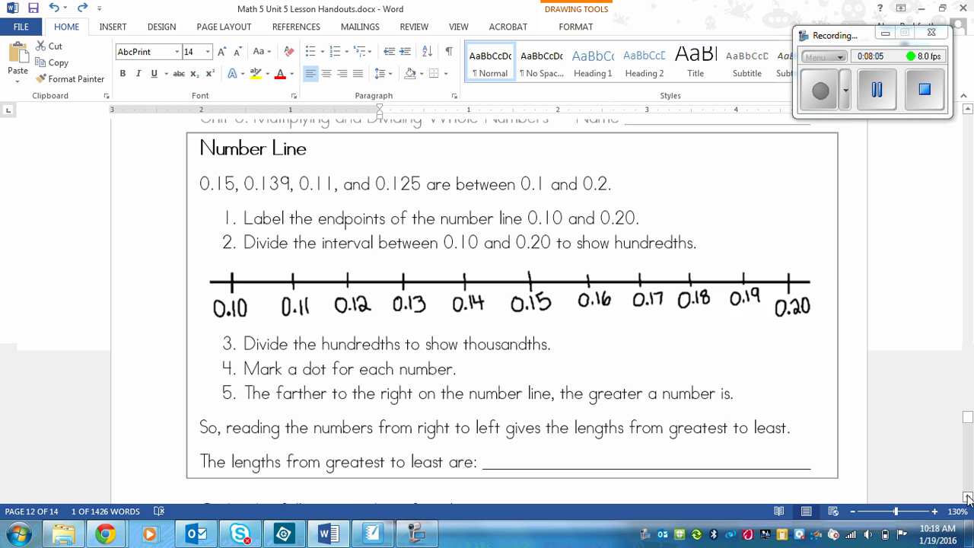
{"action": "left_click", "coordinate": [968, 498]}
{"action": "left_click", "coordinate": [968, 498]}
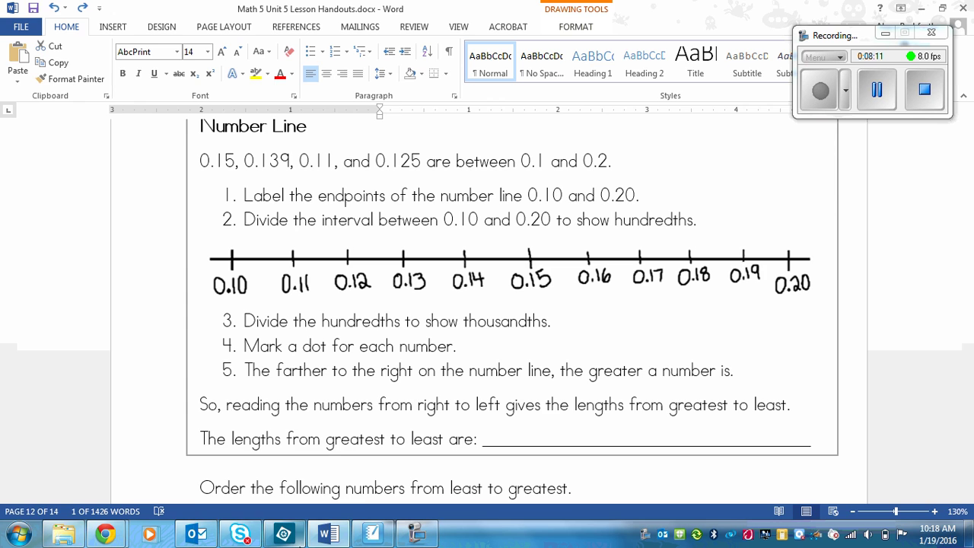
Switch to Photoshop Elements, scroll up to the 0.10–0.20 number line, and select Layer 2
{"action": "left_click", "coordinate": [296, 533]}
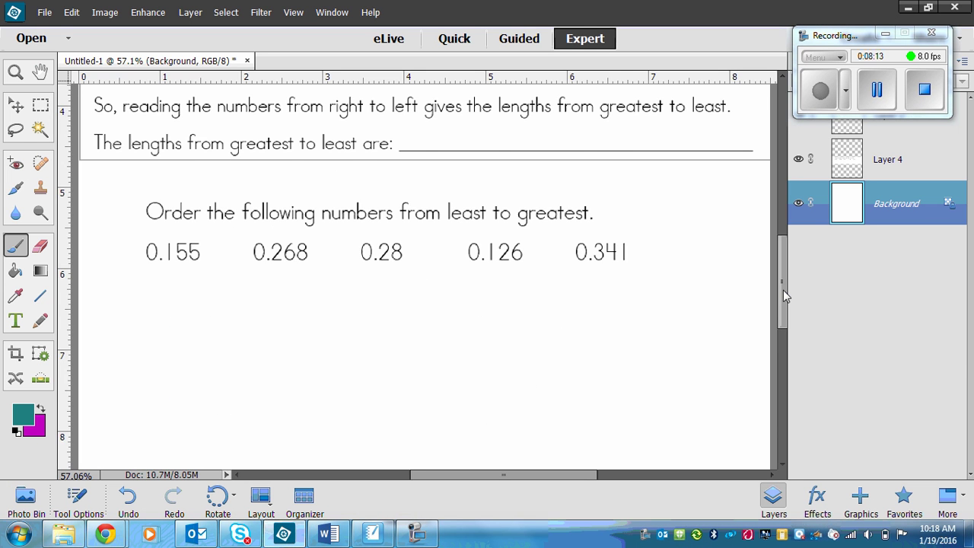
{"action": "left_click_drag", "start_coordinate": [784, 287], "coordinate": [783, 223]}
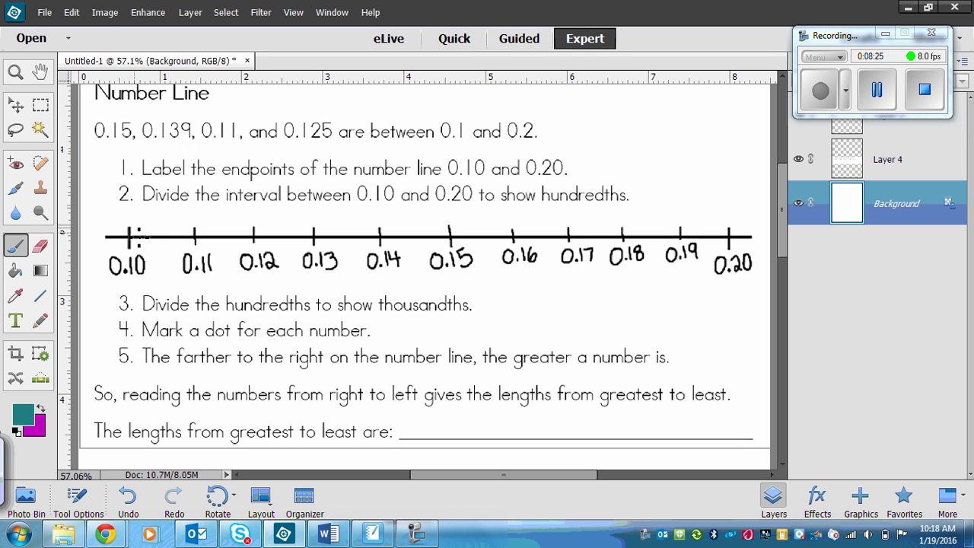
{"action": "left_click_drag", "start_coordinate": [146, 229], "coordinate": [146, 243]}
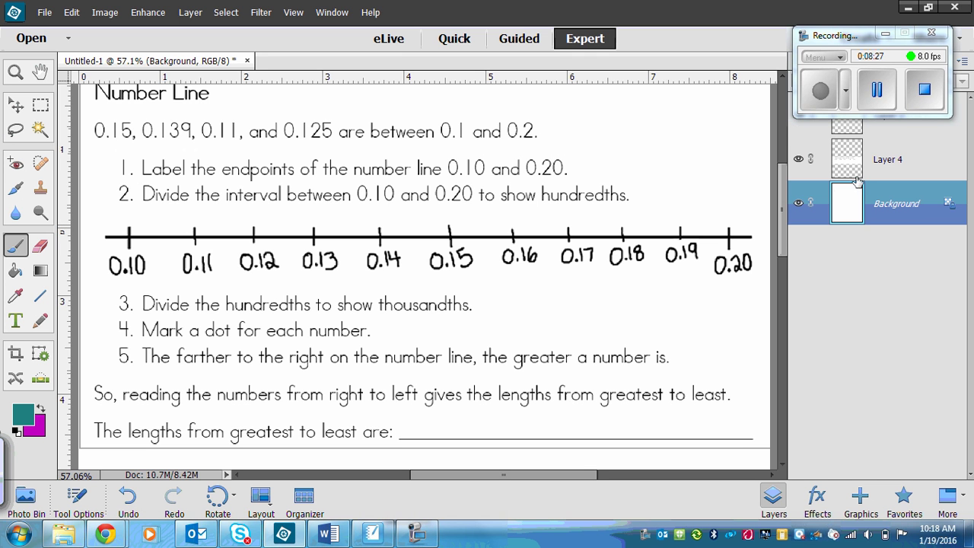
{"action": "left_click", "coordinate": [860, 131]}
{"action": "left_click_drag", "start_coordinate": [845, 36], "coordinate": [847, 454]}
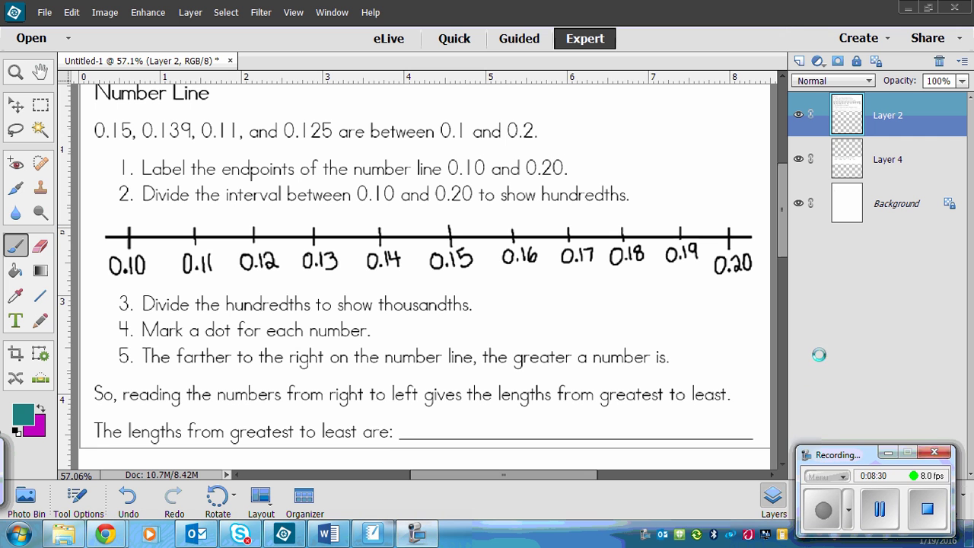
{"action": "left_click", "coordinate": [799, 67]}
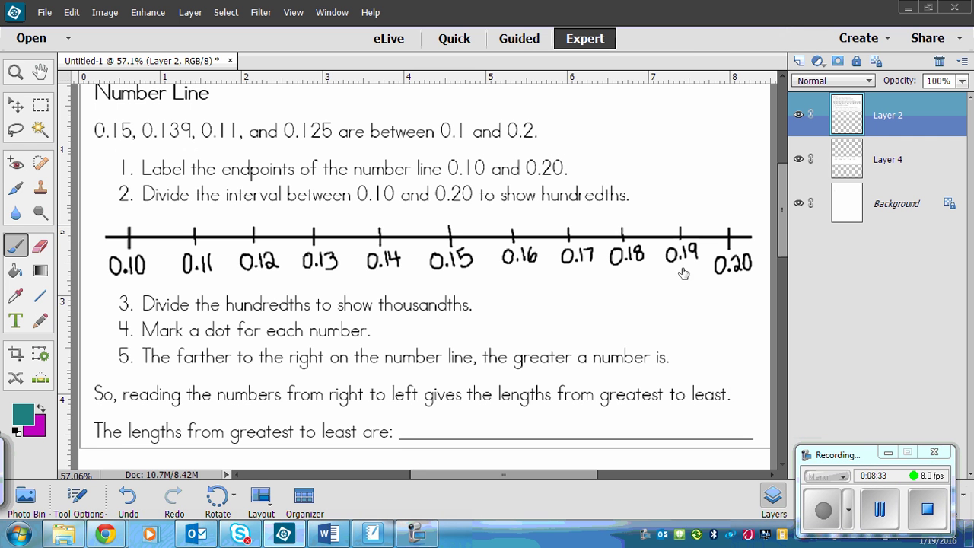
Paint teal thousandths ticks on a new Layer 5 between 0.10, 0.11 and beyond
{"action": "left_click", "coordinate": [876, 503]}
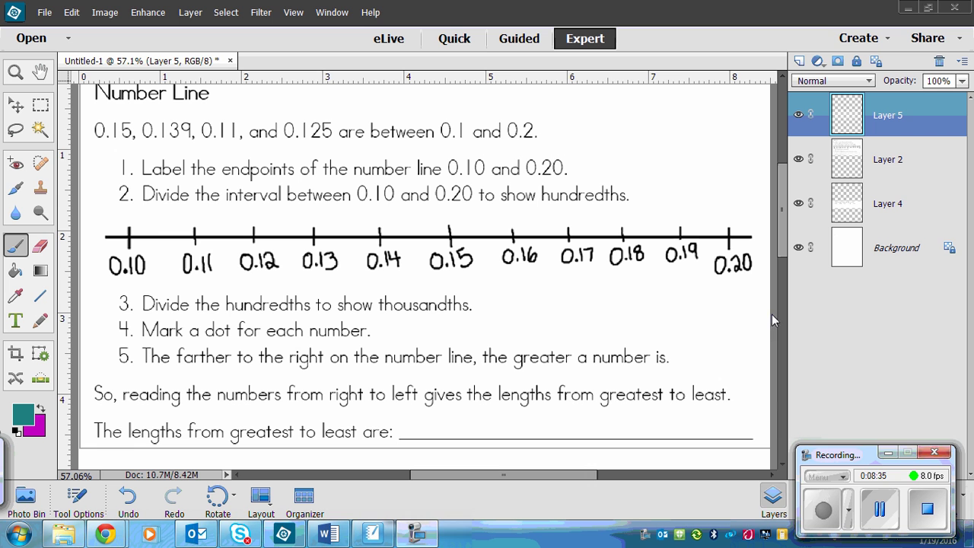
{"action": "left_click", "coordinate": [180, 223]}
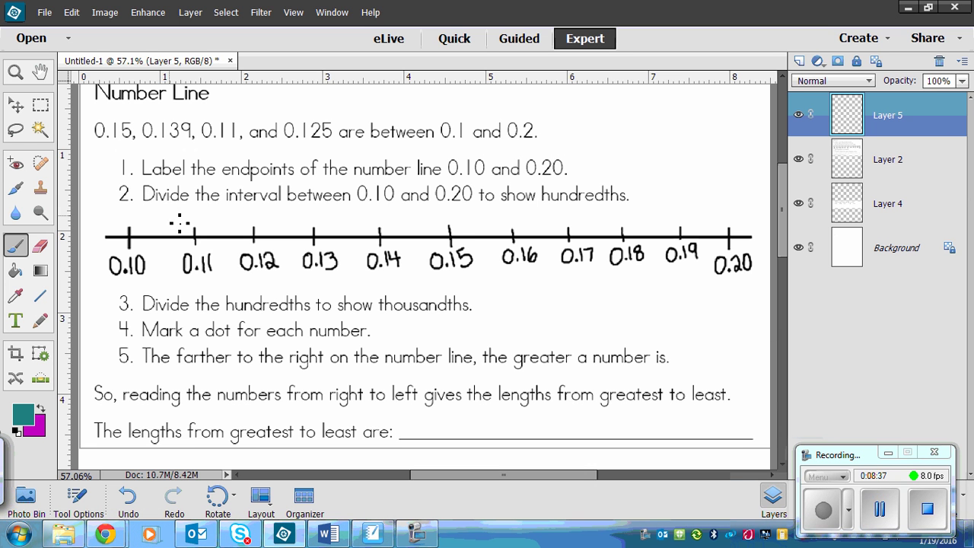
{"action": "left_click_drag", "start_coordinate": [134, 231], "coordinate": [144, 242]}
{"action": "left_click_drag", "start_coordinate": [149, 231], "coordinate": [154, 242]}
{"action": "mouse_move", "coordinate": [160, 230]}
{"action": "left_mouse_down"}
{"action": "mouse_move", "coordinate": [160, 242]}
{"action": "mouse_move", "coordinate": [206, 242]}
{"action": "left_mouse_up"}
{"action": "mouse_move", "coordinate": [210, 231]}
{"action": "left_mouse_down"}
{"action": "mouse_move", "coordinate": [211, 242]}
{"action": "mouse_move", "coordinate": [226, 242]}
{"action": "left_mouse_up"}
{"action": "mouse_move", "coordinate": [230, 230]}
{"action": "left_mouse_down"}
{"action": "mouse_move", "coordinate": [231, 243]}
{"action": "mouse_move", "coordinate": [246, 242]}
{"action": "left_mouse_up"}
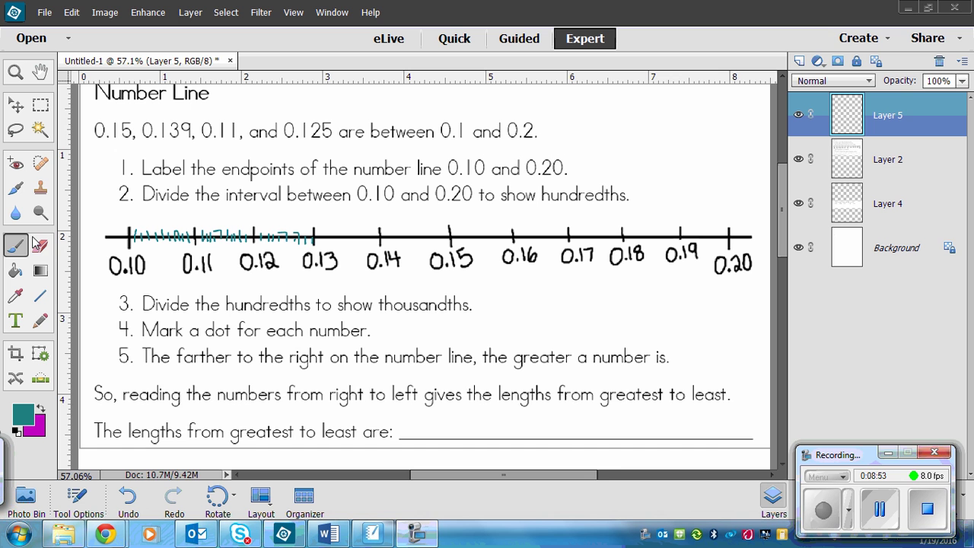
Switch to a smaller Eraser for stray marks, then go back to the Brush tool
{"action": "left_click", "coordinate": [41, 246]}
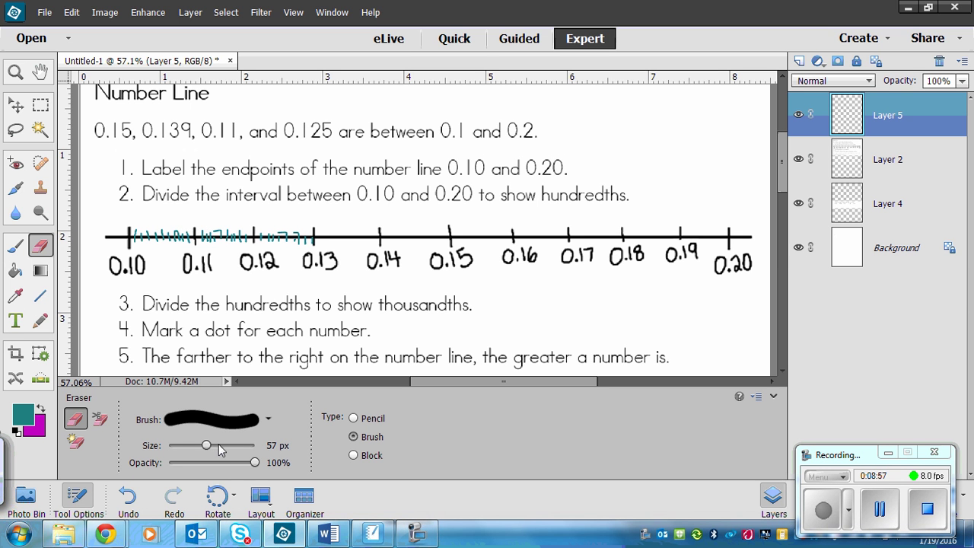
{"action": "left_click_drag", "start_coordinate": [205, 445], "coordinate": [183, 446]}
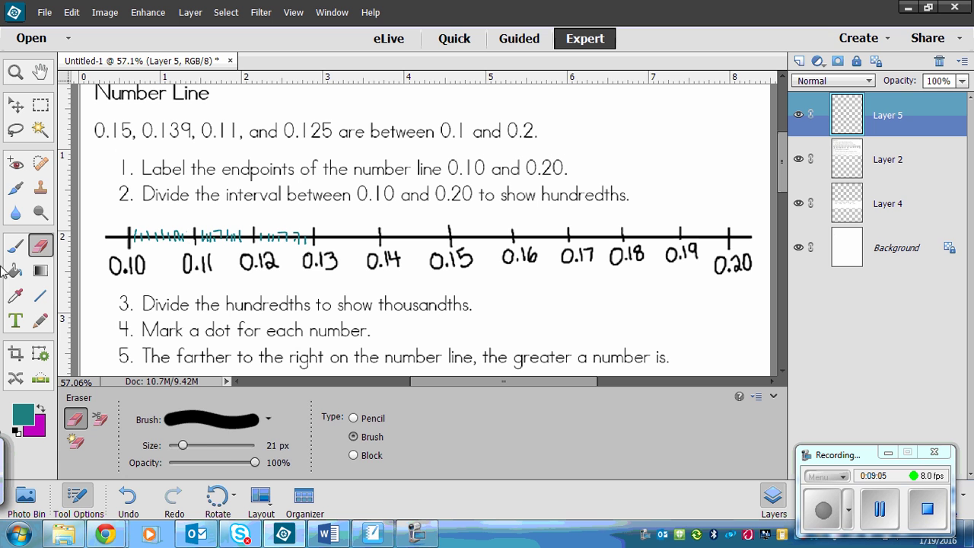
{"action": "left_click", "coordinate": [16, 245]}
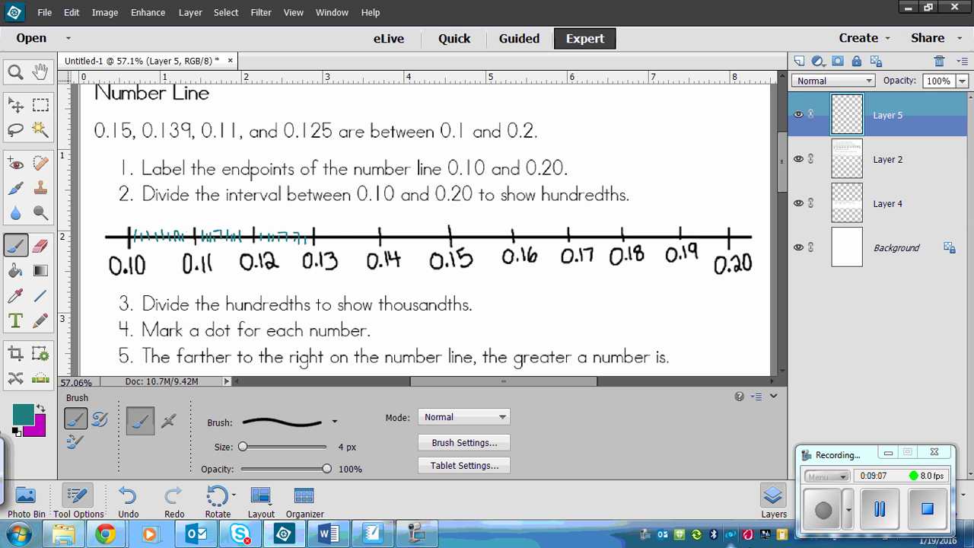
{"action": "left_click", "coordinate": [889, 495]}
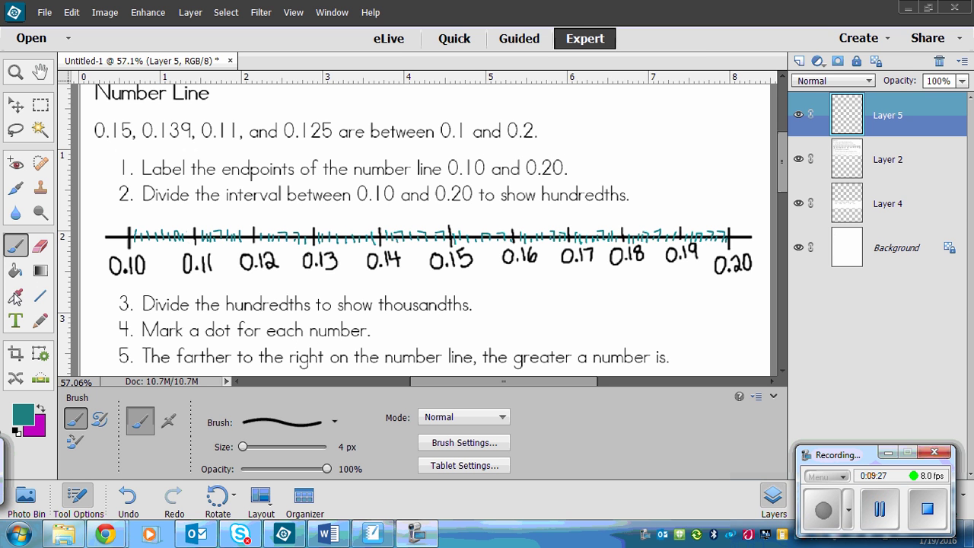
With a 9 px magenta brush, plot and underline 0.15, then plot and label 0.139
{"action": "left_click", "coordinate": [40, 413]}
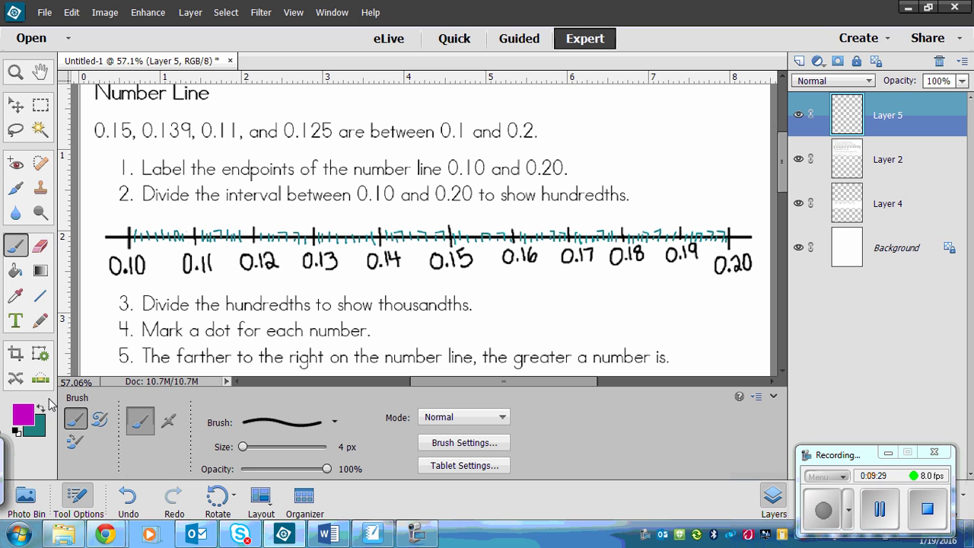
{"action": "left_click_drag", "start_coordinate": [242, 451], "coordinate": [247, 447]}
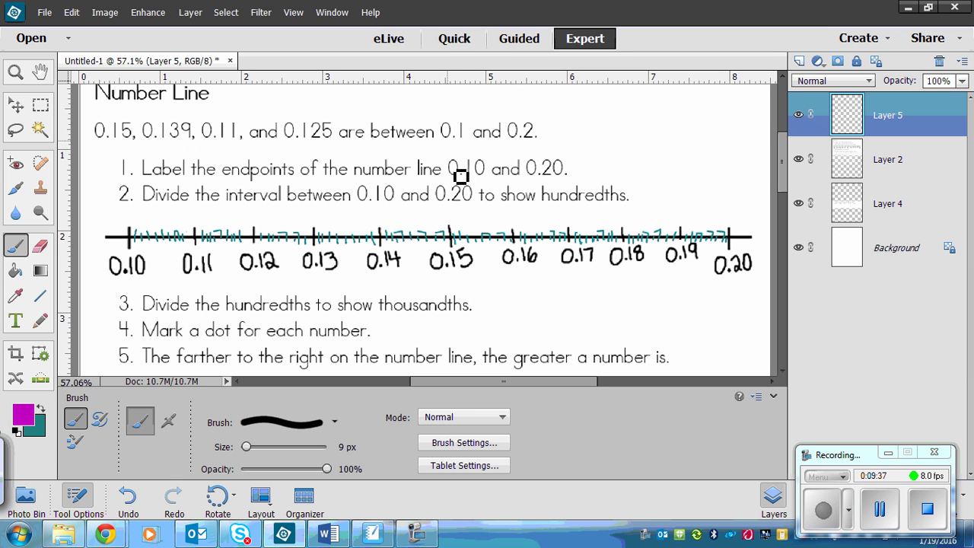
{"action": "left_click", "coordinate": [451, 235]}
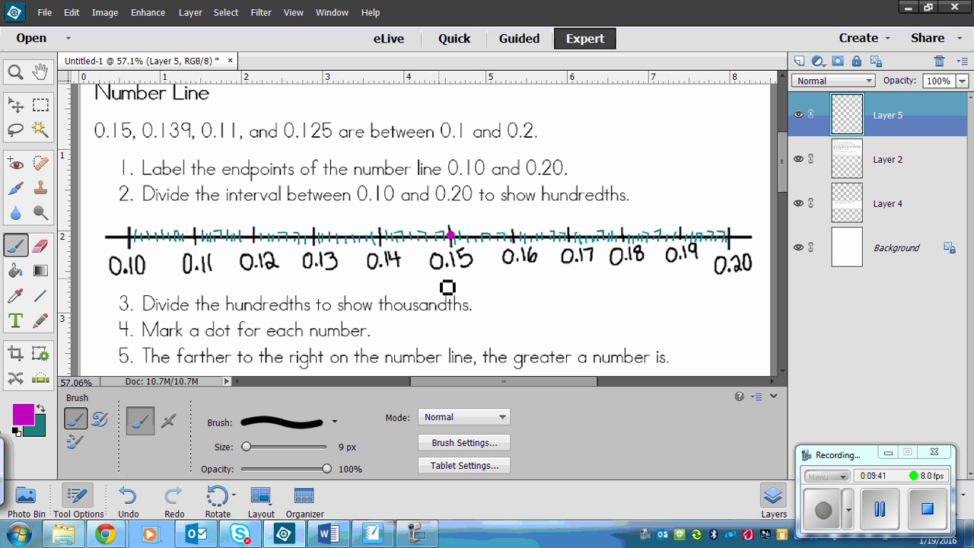
{"action": "mouse_move", "coordinate": [442, 279]}
{"action": "left_mouse_down"}
{"action": "mouse_move", "coordinate": [456, 275]}
{"action": "mouse_move", "coordinate": [450, 283]}
{"action": "left_mouse_up"}
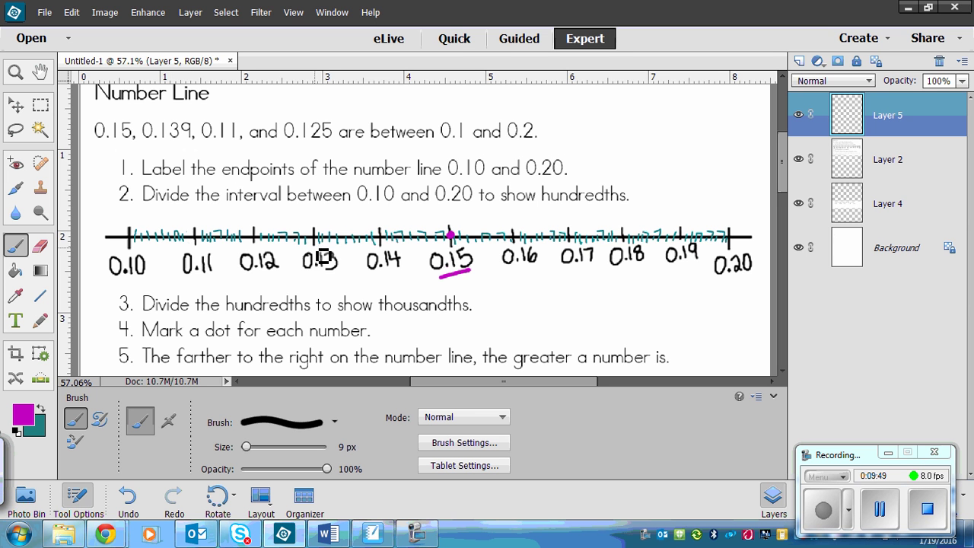
{"action": "left_click", "coordinate": [374, 237]}
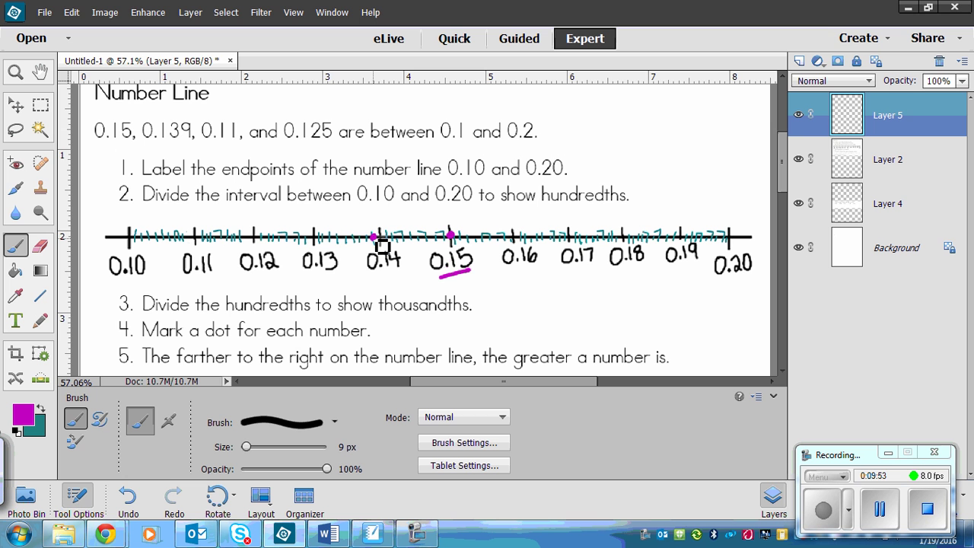
{"action": "left_click", "coordinate": [361, 222]}
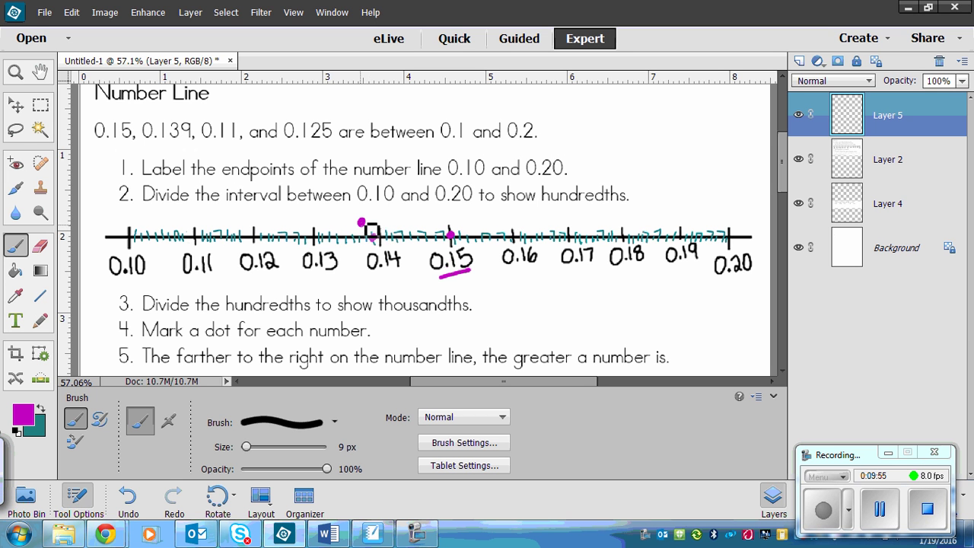
{"action": "mouse_move", "coordinate": [372, 216]}
{"action": "left_mouse_down"}
{"action": "mouse_move", "coordinate": [372, 225]}
{"action": "mouse_move", "coordinate": [393, 225]}
{"action": "left_mouse_up"}
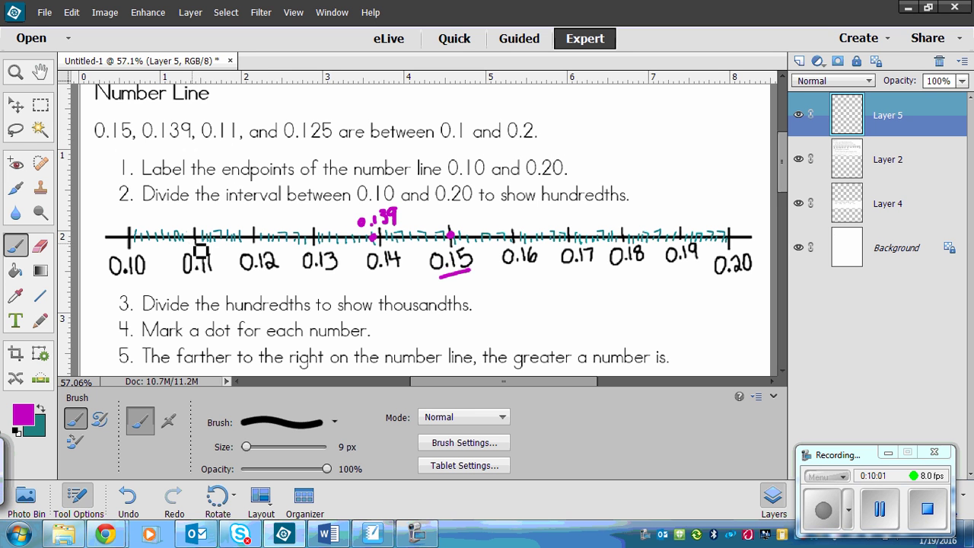
Plot and underline 0.11, plot and label 0.125, then thin the brush
{"action": "left_click", "coordinate": [195, 237]}
{"action": "left_click_drag", "start_coordinate": [185, 278], "coordinate": [213, 282]}
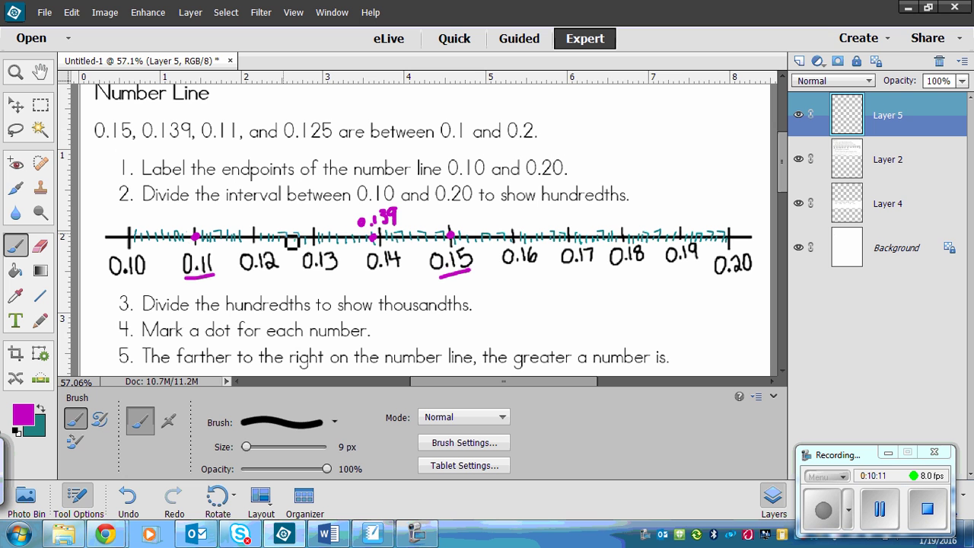
{"action": "left_click", "coordinate": [285, 235]}
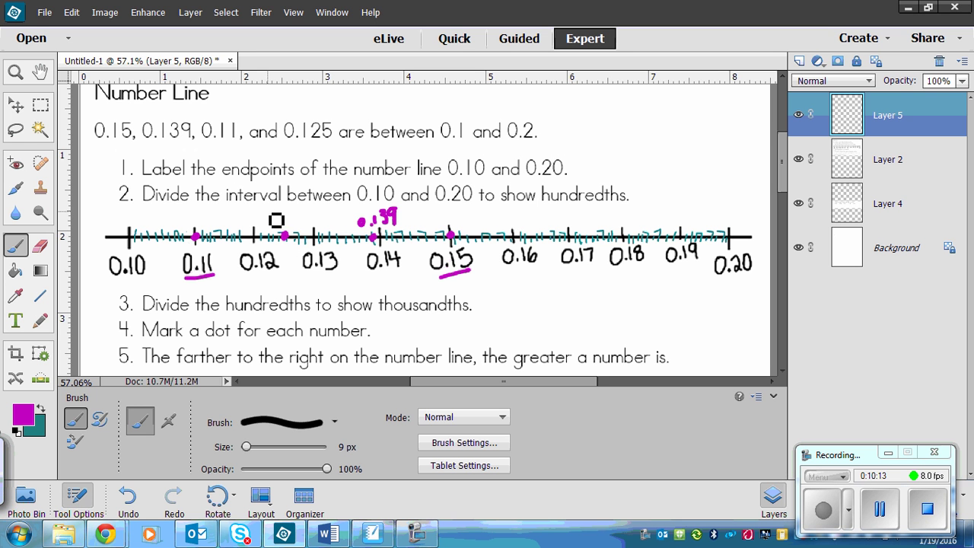
{"action": "left_click_drag", "start_coordinate": [270, 212], "coordinate": [310, 220]}
{"action": "left_click", "coordinate": [283, 220]}
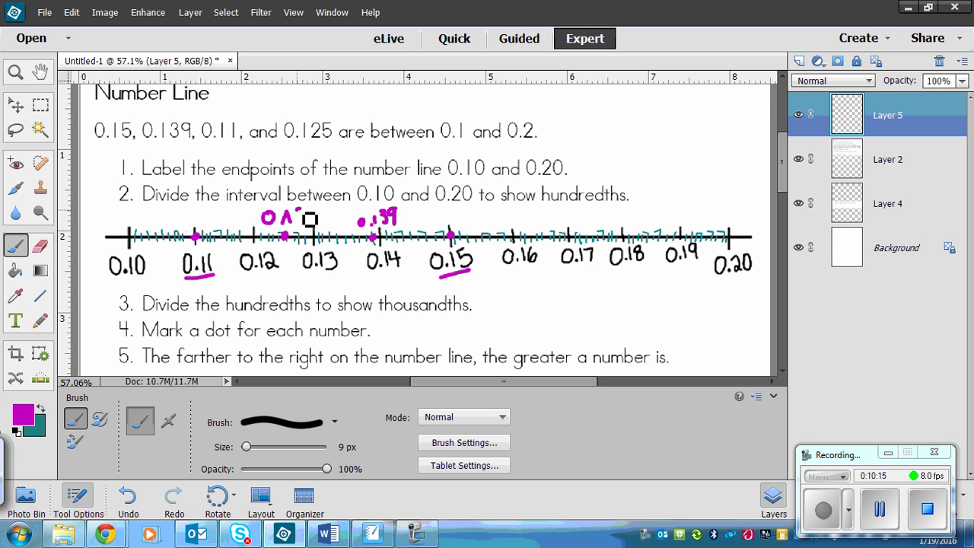
{"action": "key", "text": "ctrl+z"}
{"action": "key", "text": "ctrl+z"}
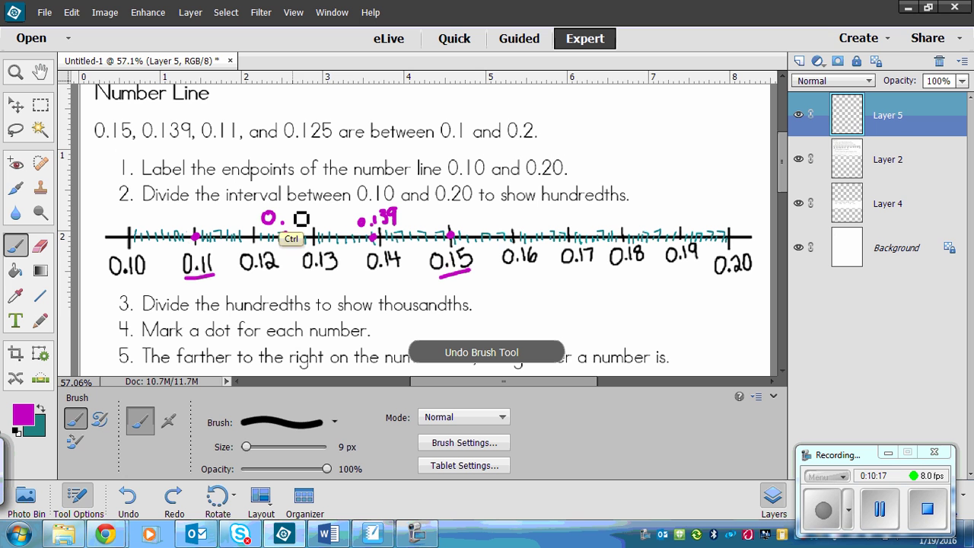
{"action": "mouse_move", "coordinate": [290, 212]}
{"action": "left_mouse_down"}
{"action": "mouse_move", "coordinate": [290, 224]}
{"action": "mouse_move", "coordinate": [309, 226]}
{"action": "mouse_move", "coordinate": [322, 211]}
{"action": "left_mouse_up"}
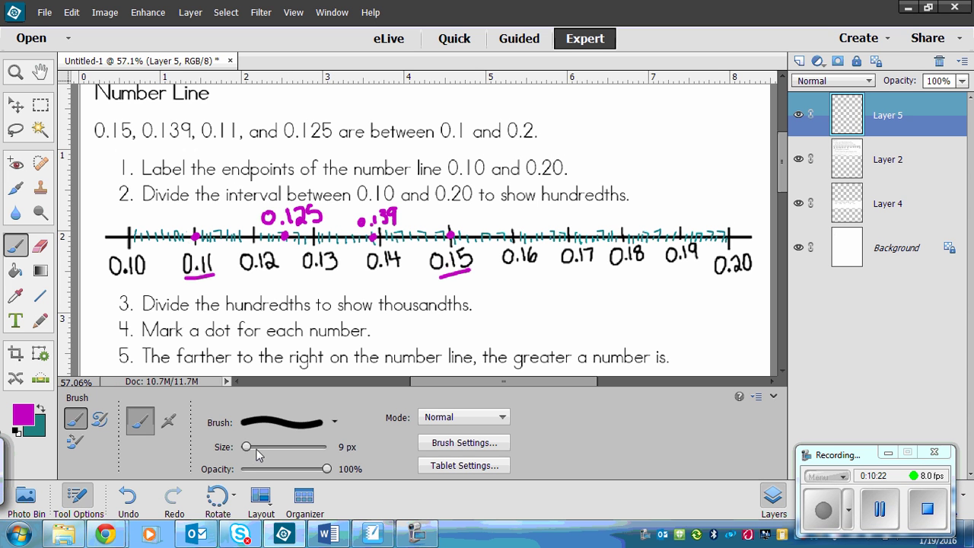
{"action": "left_click_drag", "start_coordinate": [246, 442], "coordinate": [243, 443]}
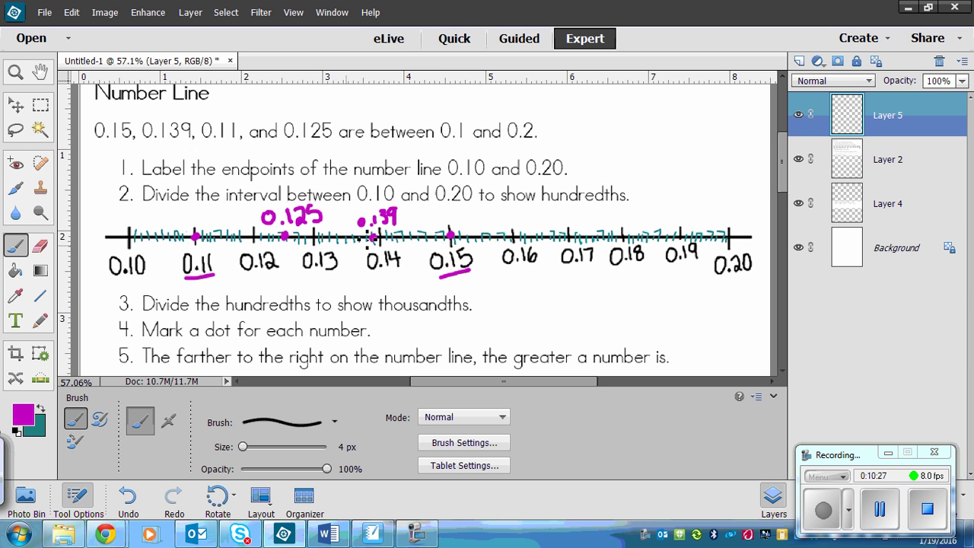
Note 0.15 beside step 3 and hand-write 0.15, 0.139, 0.125, 0.11 on the answer line
{"action": "left_click_drag", "start_coordinate": [441, 281], "coordinate": [472, 272]}
{"action": "left_click_drag", "start_coordinate": [785, 176], "coordinate": [784, 185]}
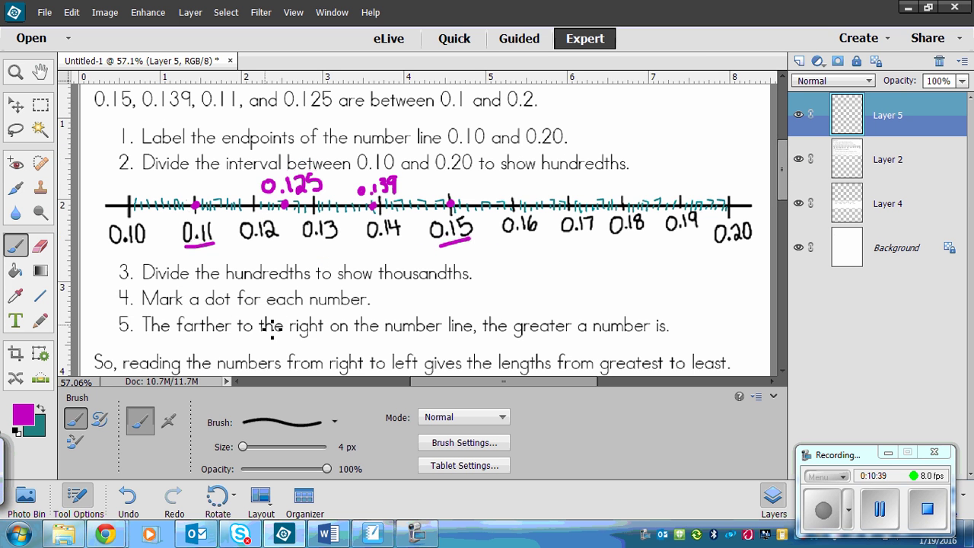
{"action": "mouse_move", "coordinate": [510, 261]}
{"action": "left_mouse_down"}
{"action": "mouse_move", "coordinate": [505, 272]}
{"action": "mouse_move", "coordinate": [510, 261]}
{"action": "mouse_move", "coordinate": [544, 280]}
{"action": "left_mouse_up"}
{"action": "left_click", "coordinate": [523, 270]}
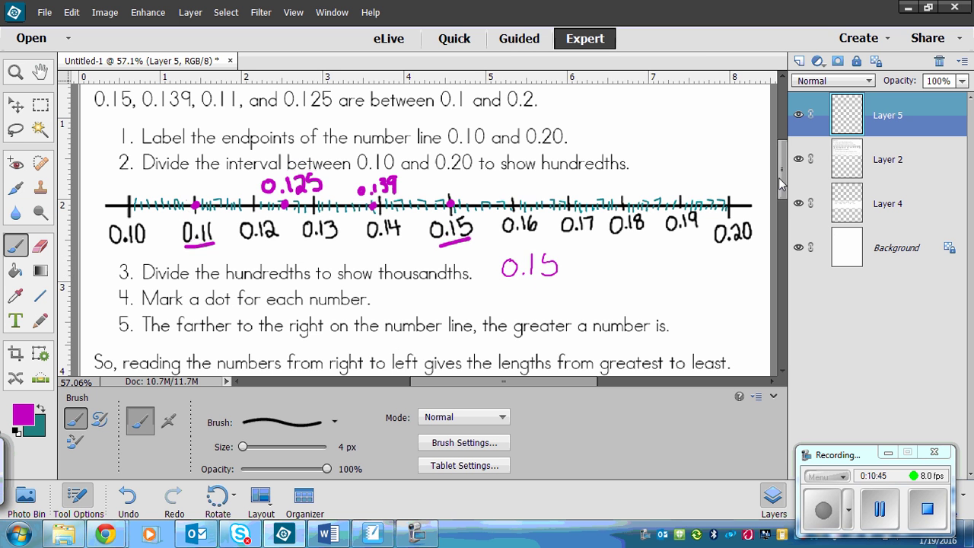
{"action": "scroll", "coordinate": [778, 199], "scroll_direction": "down", "scroll_amount": 2}
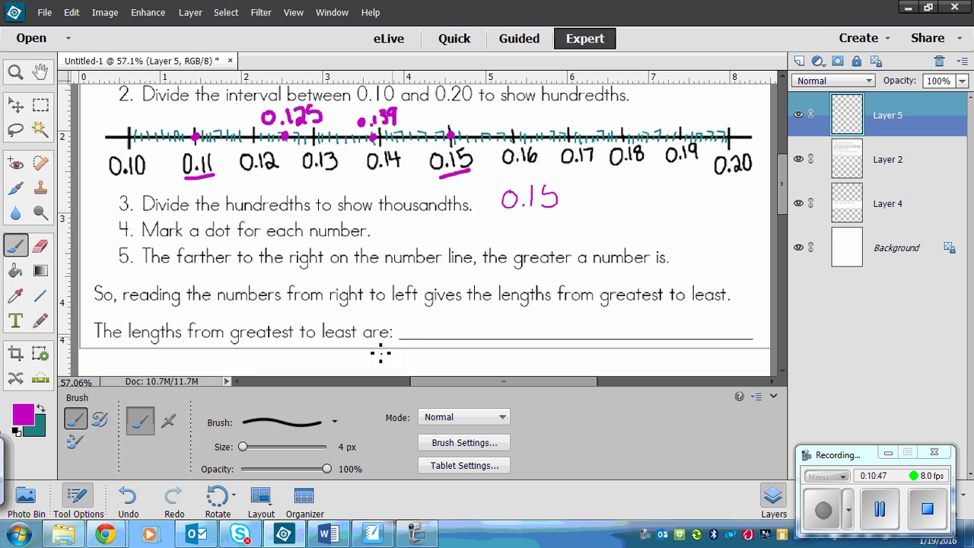
{"action": "left_click", "coordinate": [880, 508]}
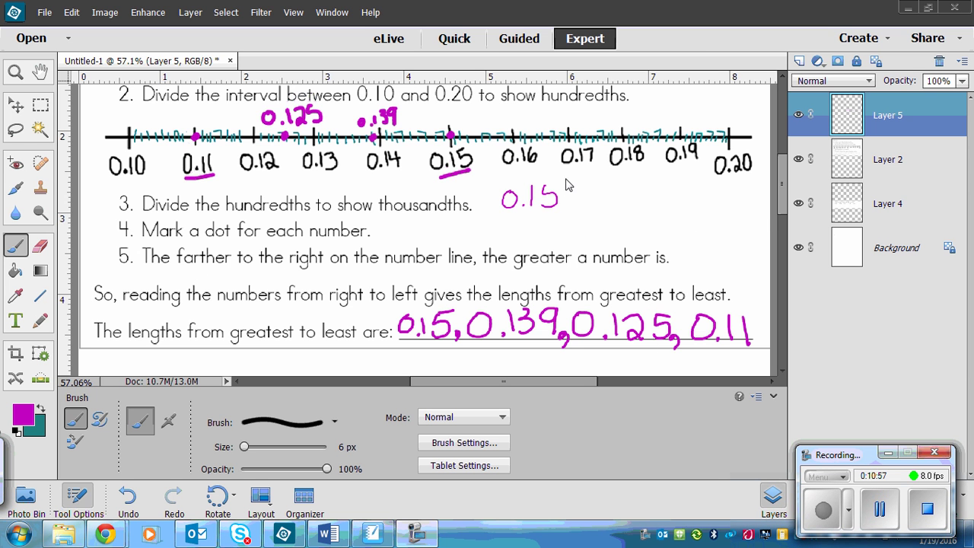
{"action": "left_click_drag", "start_coordinate": [562, 181], "coordinate": [552, 190]}
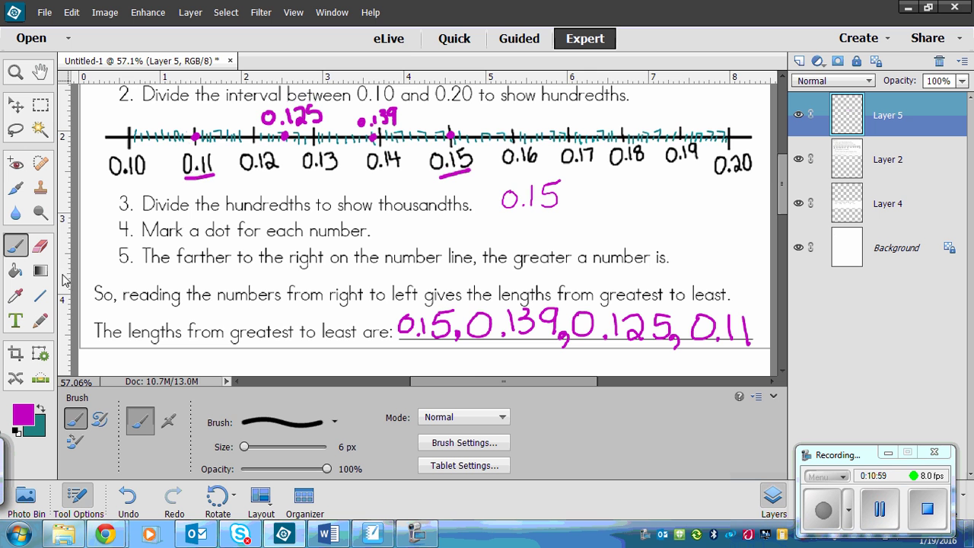
{"action": "left_click_drag", "start_coordinate": [784, 174], "coordinate": [782, 243]}
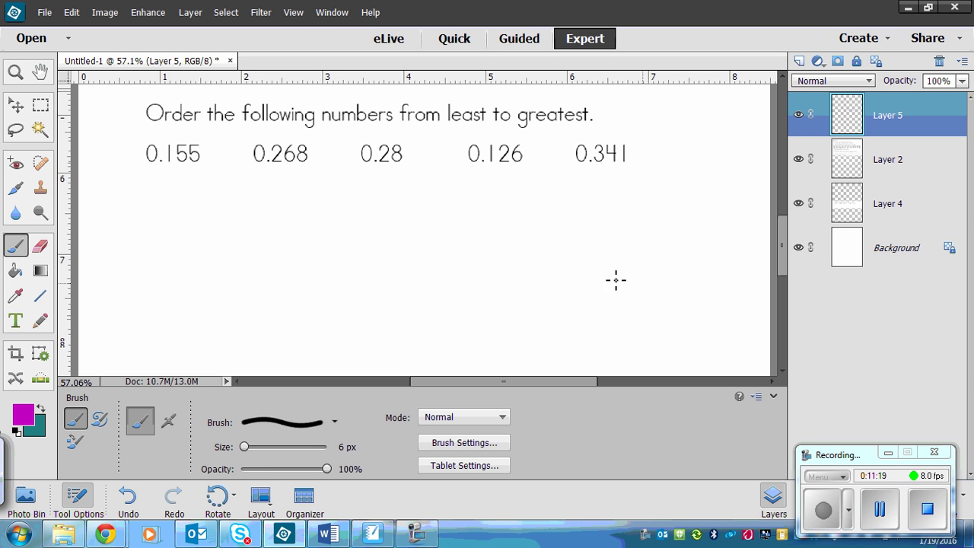
List 0.155, 0.268, 0.280, 0.126, 0.341 in a column, marking 0.155 and 0.126 with arrows
{"action": "left_click", "coordinate": [880, 509]}
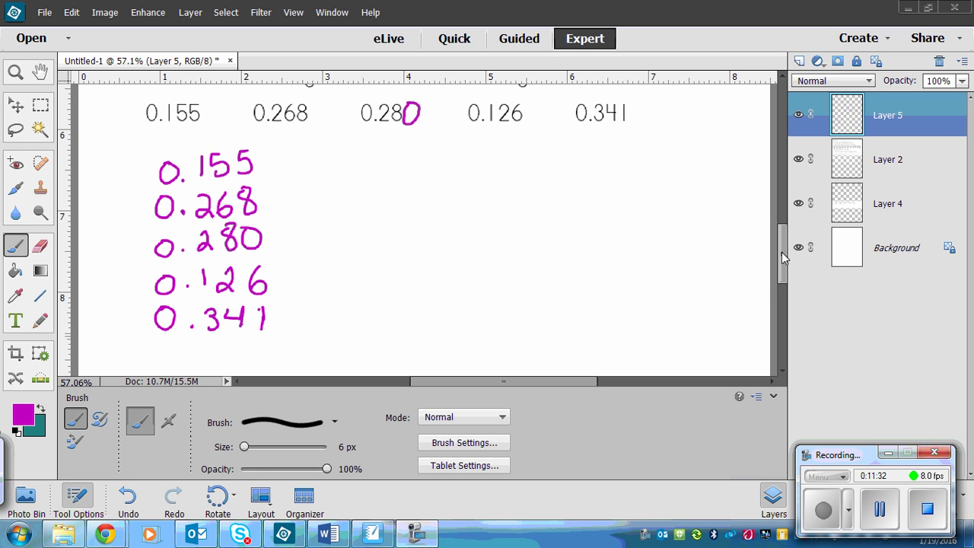
{"action": "mouse_move", "coordinate": [784, 233]}
{"action": "left_mouse_down"}
{"action": "mouse_move", "coordinate": [783, 220]}
{"action": "mouse_move", "coordinate": [782, 244]}
{"action": "left_mouse_up"}
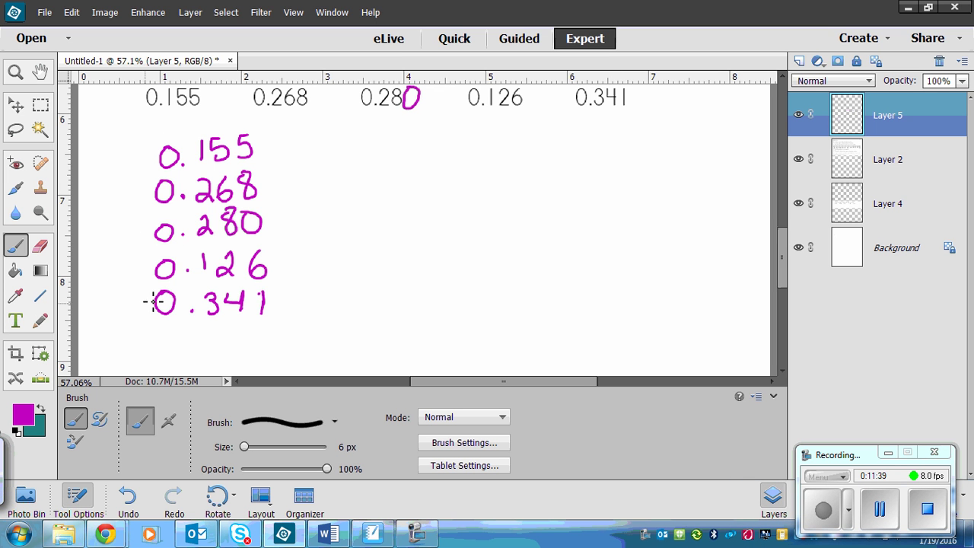
{"action": "left_click_drag", "start_coordinate": [159, 124], "coordinate": [160, 134]}
{"action": "left_click_drag", "start_coordinate": [114, 157], "coordinate": [142, 158]}
{"action": "mouse_move", "coordinate": [125, 269]}
{"action": "left_mouse_down"}
{"action": "mouse_move", "coordinate": [139, 269]}
{"action": "mouse_move", "coordinate": [131, 277]}
{"action": "left_mouse_up"}
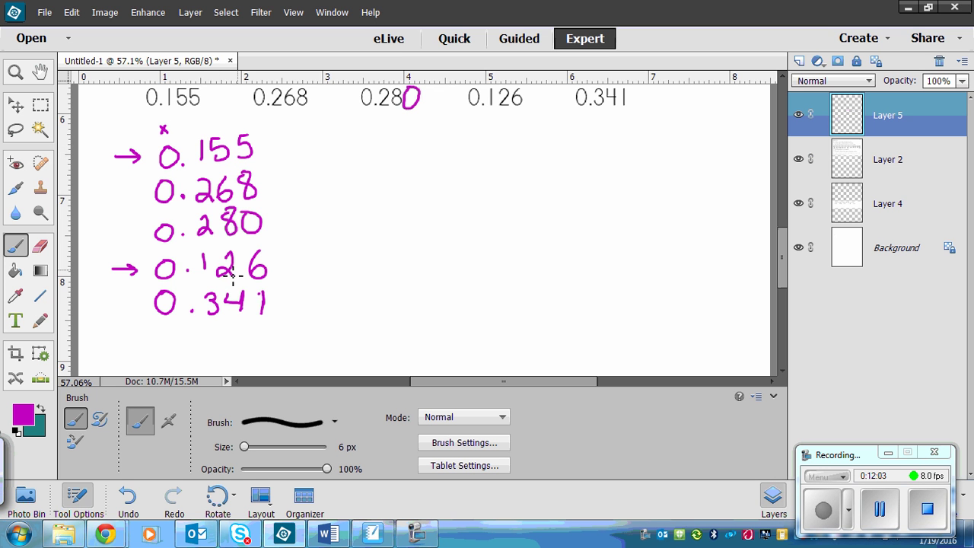
Write 0.126 and 0.155 as the first ordered decimals, crossing each out in the column
{"action": "mouse_move", "coordinate": [379, 175]}
{"action": "left_mouse_down"}
{"action": "mouse_move", "coordinate": [371, 153]}
{"action": "mouse_move", "coordinate": [421, 156]}
{"action": "mouse_move", "coordinate": [427, 169]}
{"action": "mouse_move", "coordinate": [424, 158]}
{"action": "left_mouse_up"}
{"action": "left_click", "coordinate": [386, 168]}
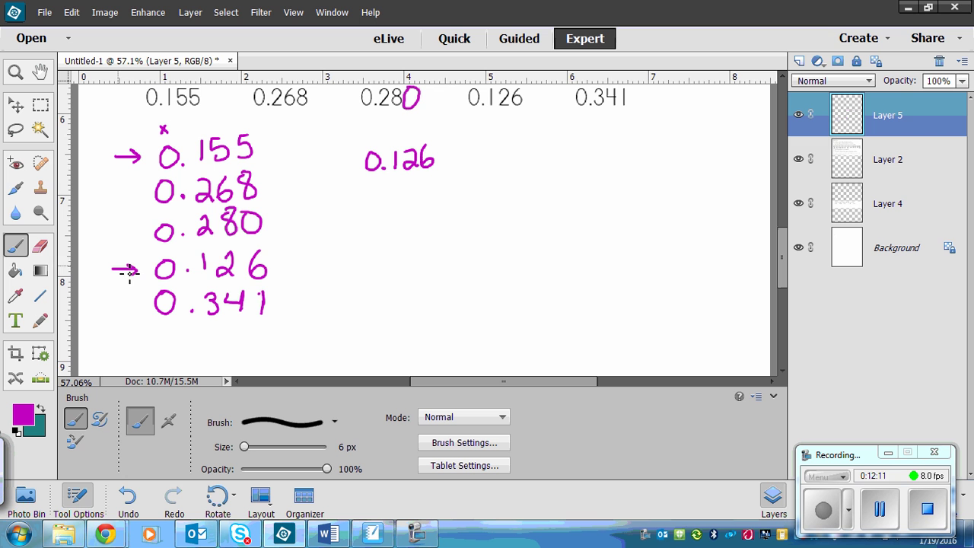
{"action": "left_click_drag", "start_coordinate": [145, 266], "coordinate": [291, 259]}
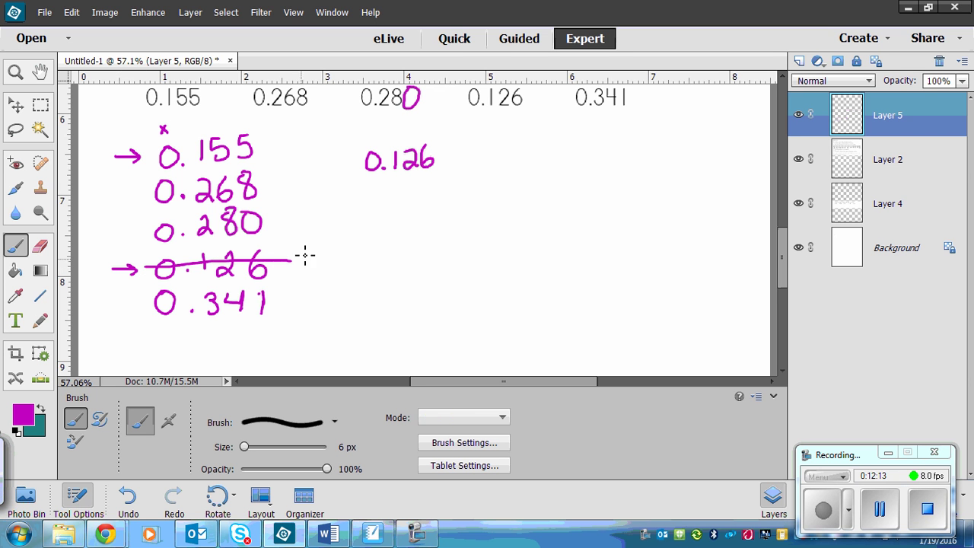
{"action": "mouse_move", "coordinate": [444, 161]}
{"action": "left_mouse_down"}
{"action": "mouse_move", "coordinate": [503, 163]}
{"action": "mouse_move", "coordinate": [523, 152]}
{"action": "mouse_move", "coordinate": [516, 161]}
{"action": "mouse_move", "coordinate": [513, 146]}
{"action": "left_mouse_up"}
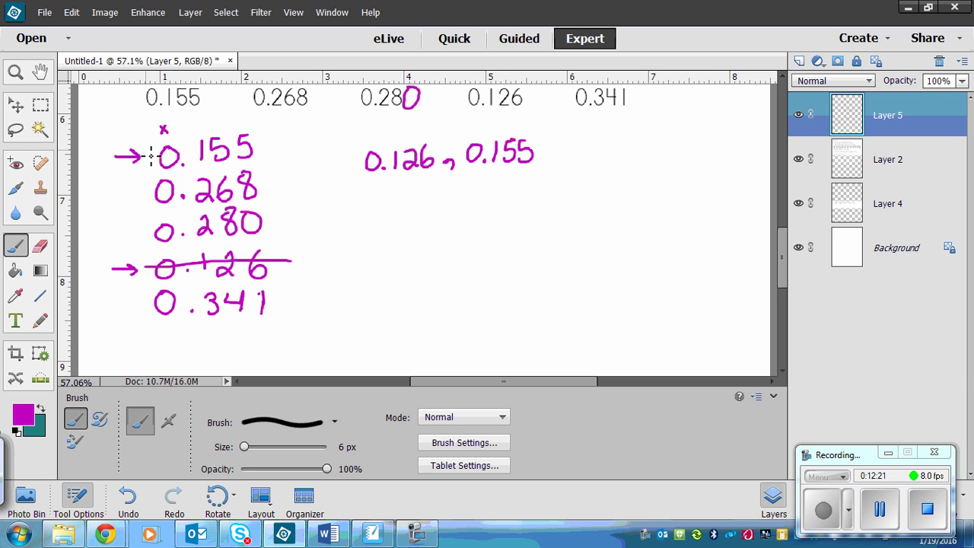
{"action": "left_click_drag", "start_coordinate": [145, 158], "coordinate": [267, 151]}
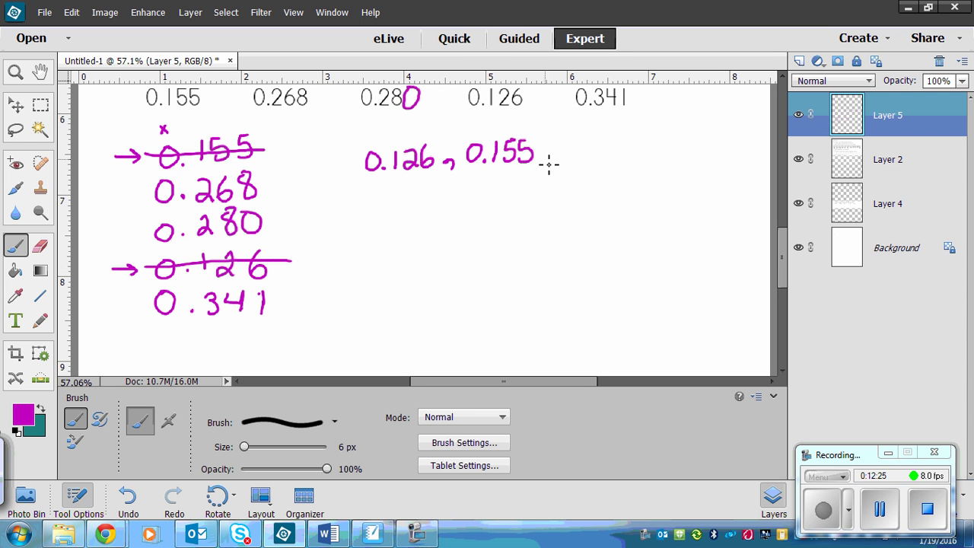
{"action": "left_click_drag", "start_coordinate": [539, 160], "coordinate": [546, 170]}
Mark 0.268 and 0.280 with arrows, then write 0.268 and 0.280 next, undoing a wrong digit
{"action": "mouse_move", "coordinate": [118, 193]}
{"action": "left_mouse_down"}
{"action": "mouse_move", "coordinate": [138, 194]}
{"action": "mouse_move", "coordinate": [129, 199]}
{"action": "left_mouse_up"}
{"action": "left_click_drag", "start_coordinate": [118, 235], "coordinate": [137, 235]}
{"action": "left_click_drag", "start_coordinate": [129, 229], "coordinate": [129, 240]}
{"action": "mouse_move", "coordinate": [573, 145]}
{"action": "left_mouse_down"}
{"action": "mouse_move", "coordinate": [567, 165]}
{"action": "mouse_move", "coordinate": [577, 148]}
{"action": "mouse_move", "coordinate": [635, 181]}
{"action": "mouse_move", "coordinate": [644, 147]}
{"action": "mouse_move", "coordinate": [644, 184]}
{"action": "left_mouse_up"}
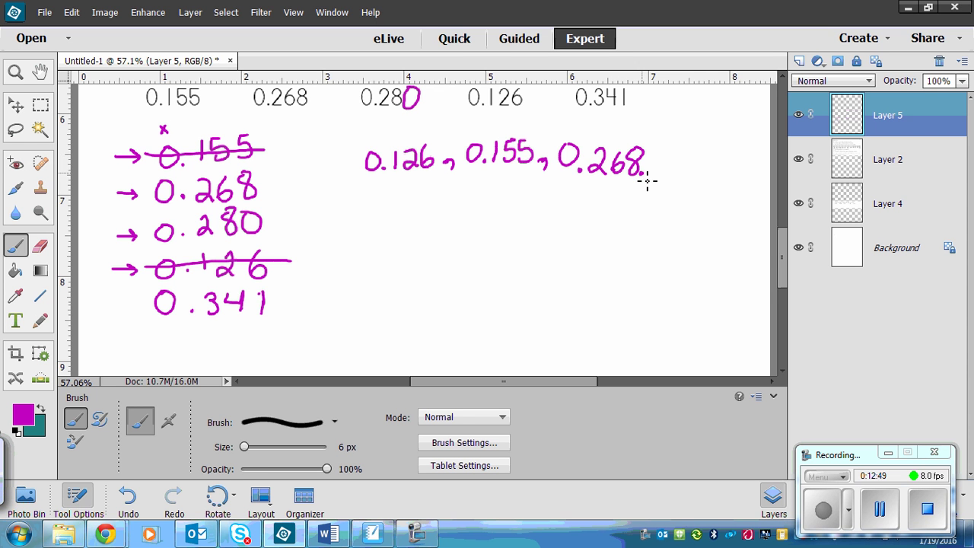
{"action": "mouse_move", "coordinate": [670, 148]}
{"action": "left_mouse_down"}
{"action": "mouse_move", "coordinate": [668, 172]}
{"action": "mouse_move", "coordinate": [667, 145]}
{"action": "mouse_move", "coordinate": [708, 157]}
{"action": "mouse_move", "coordinate": [701, 178]}
{"action": "left_mouse_up"}
{"action": "key", "text": "ctrl+z"}
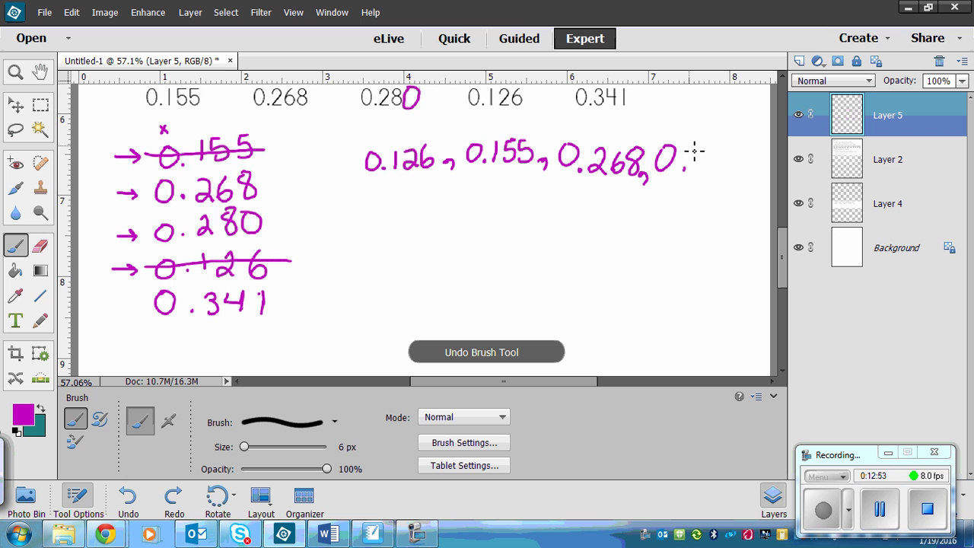
{"action": "mouse_move", "coordinate": [687, 147]}
{"action": "left_mouse_down"}
{"action": "mouse_move", "coordinate": [700, 169]}
{"action": "mouse_move", "coordinate": [735, 149]}
{"action": "mouse_move", "coordinate": [747, 179]}
{"action": "left_mouse_up"}
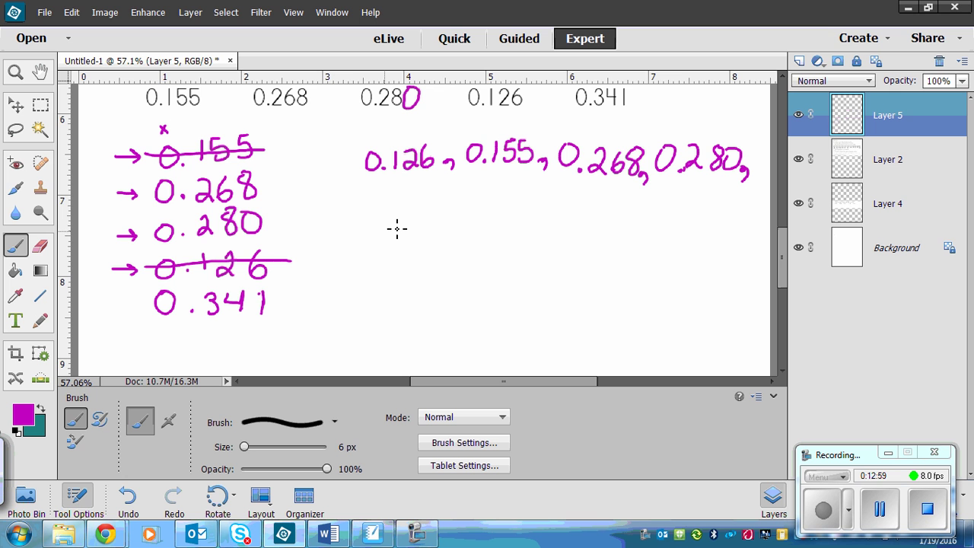
Cross out 0.268 and 0.280, write and cross out 0.341, then return to the Word handout
{"action": "left_click_drag", "start_coordinate": [119, 196], "coordinate": [258, 175]}
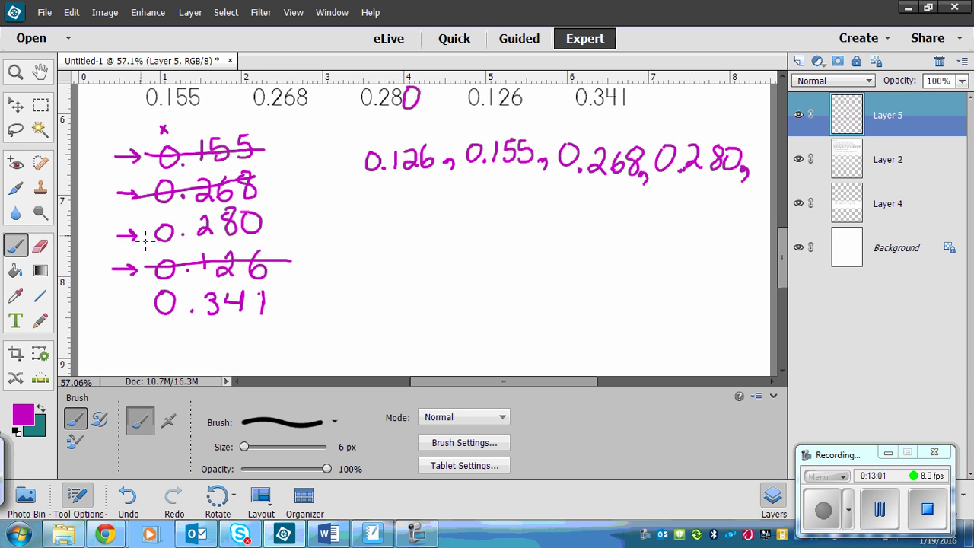
{"action": "left_click_drag", "start_coordinate": [120, 237], "coordinate": [279, 226]}
{"action": "mouse_move", "coordinate": [378, 195]}
{"action": "left_mouse_down"}
{"action": "mouse_move", "coordinate": [387, 209]}
{"action": "mouse_move", "coordinate": [378, 195]}
{"action": "mouse_move", "coordinate": [413, 198]}
{"action": "mouse_move", "coordinate": [412, 213]}
{"action": "mouse_move", "coordinate": [438, 198]}
{"action": "mouse_move", "coordinate": [443, 214]}
{"action": "left_mouse_up"}
{"action": "left_click", "coordinate": [398, 212]}
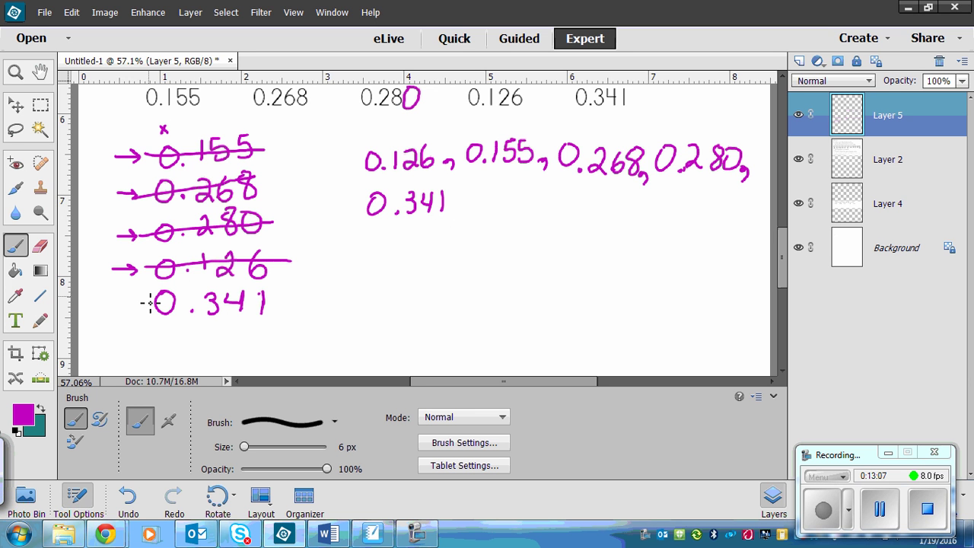
{"action": "left_click_drag", "start_coordinate": [129, 301], "coordinate": [275, 300]}
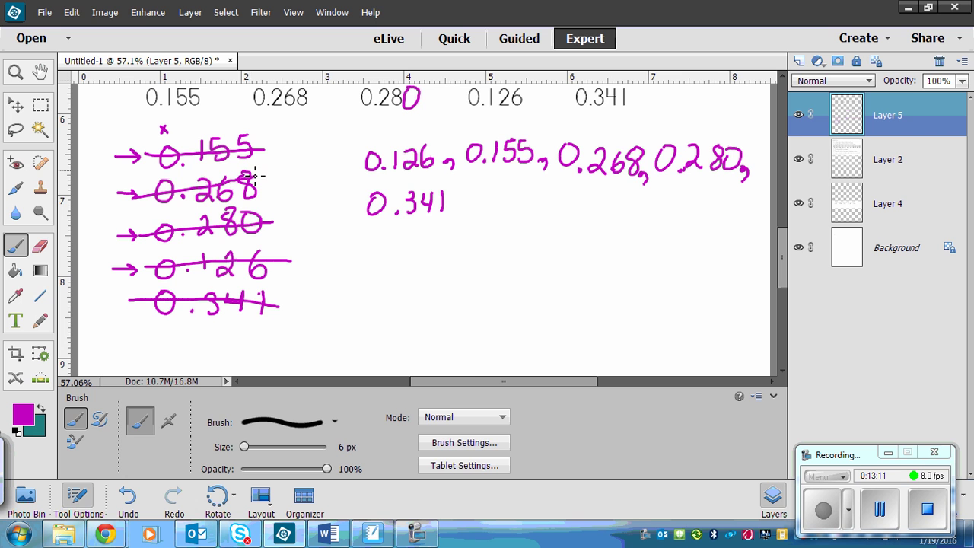
{"action": "left_click", "coordinate": [341, 537]}
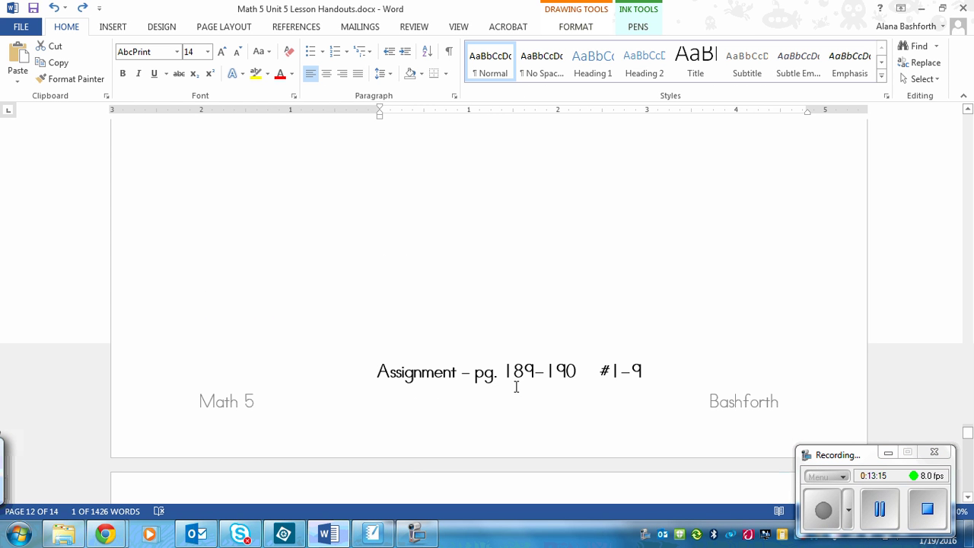